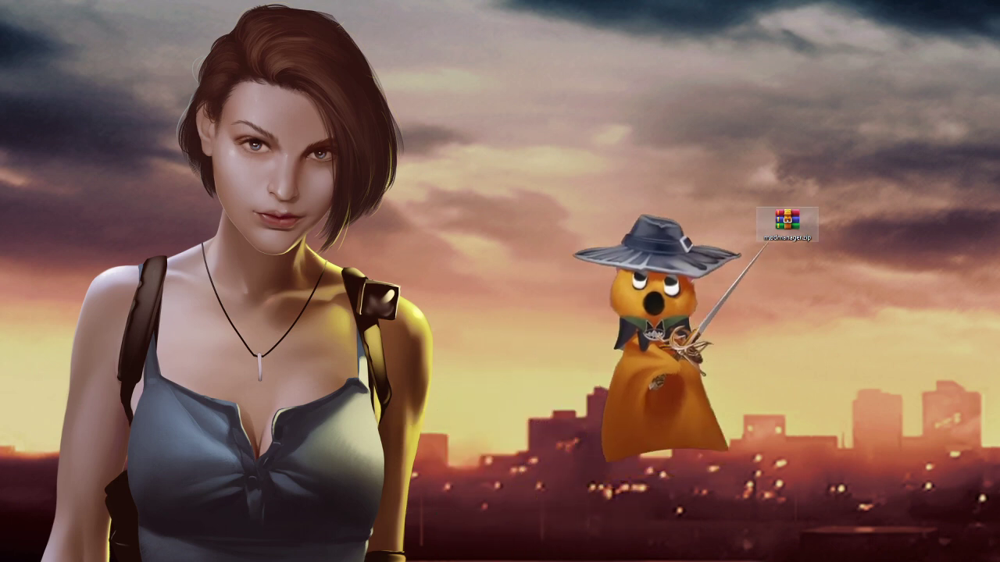
Unpack modmanager.zip into a desktop folder and launch Modmanager.exe from it
{"action": "double_click", "coordinate": [764, 237]}
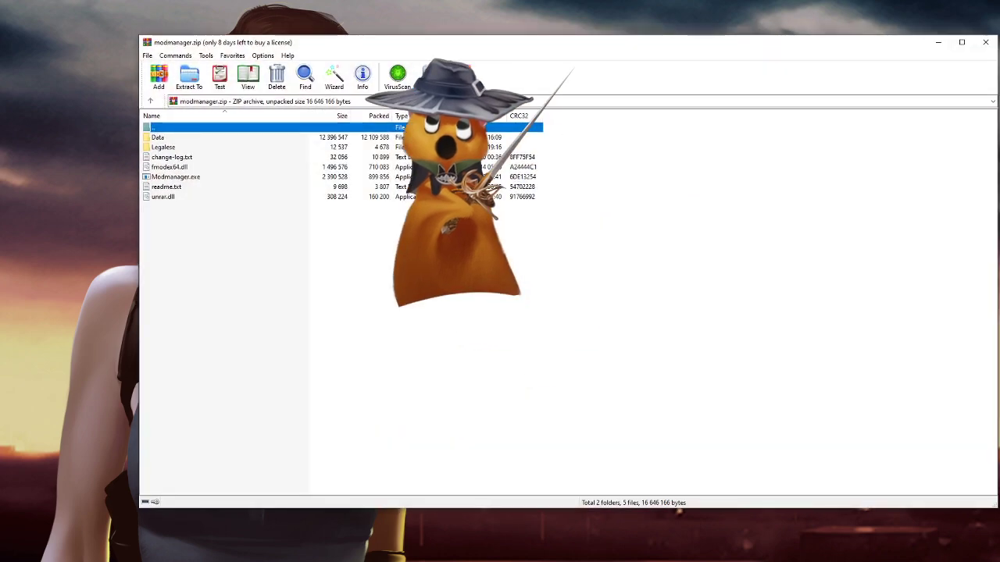
{"action": "left_click", "coordinate": [985, 42]}
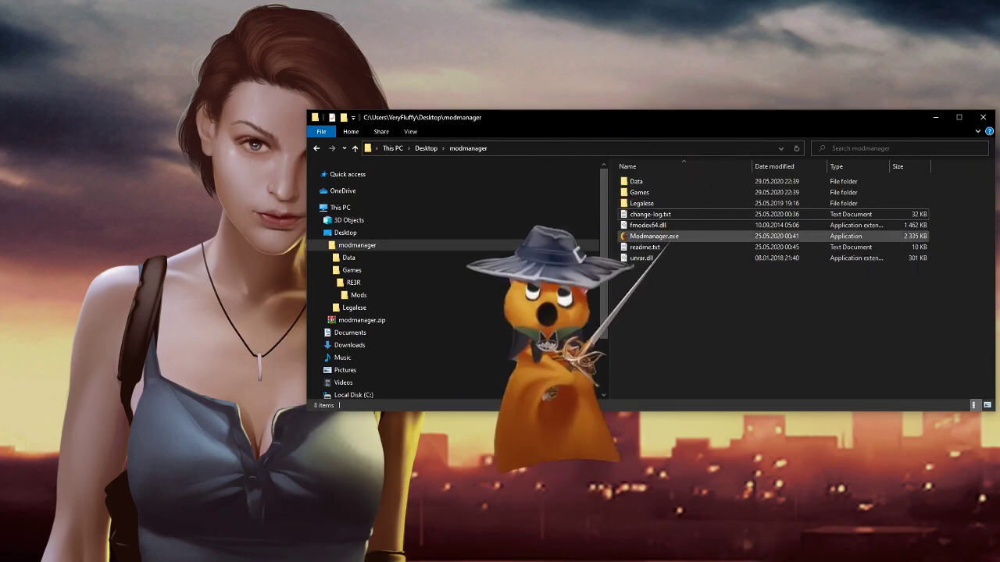
{"action": "double_click", "coordinate": [654, 236]}
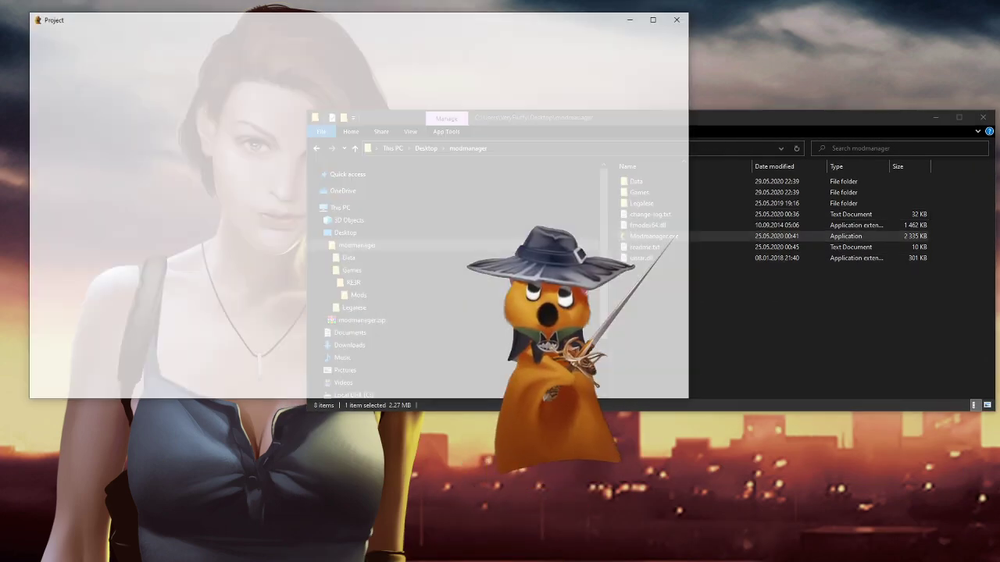
{"action": "left_click_drag", "start_coordinate": [511, 19], "coordinate": [817, 78]}
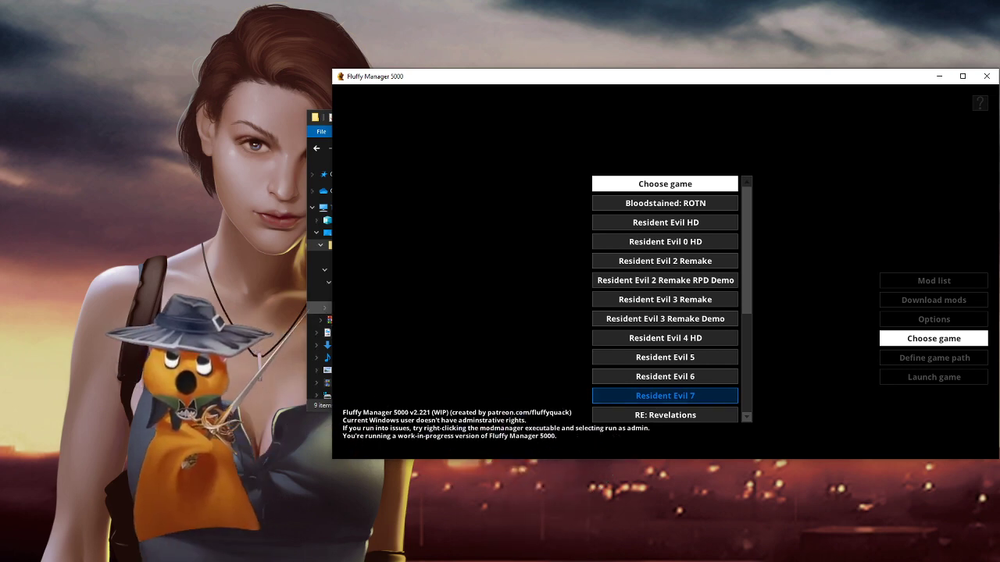
Choose Resident Evil 3 Remake as the game to manage in Fluffy Manager 5000
{"action": "left_click", "coordinate": [316, 281]}
{"action": "left_click", "coordinate": [934, 118]}
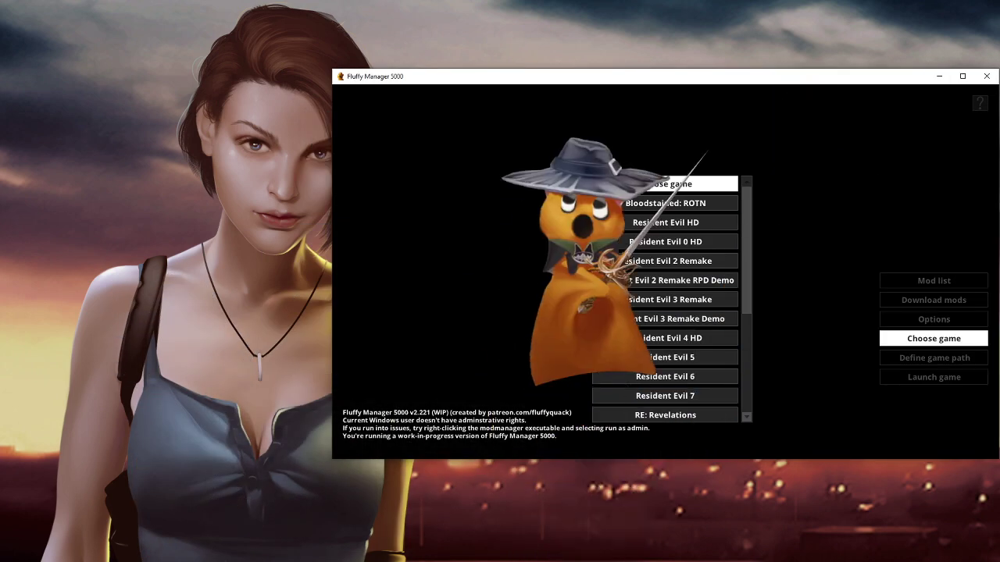
{"action": "left_click", "coordinate": [665, 300]}
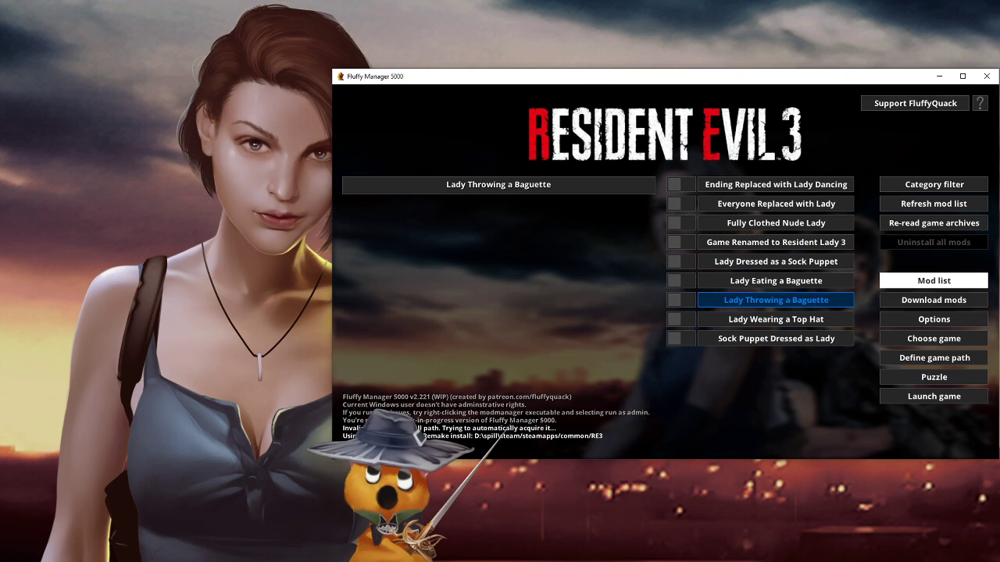
Load the preview screenshot of the Enemy Swaps mod bundle and download the bundle directly in the manager
{"action": "left_click", "coordinate": [943, 299]}
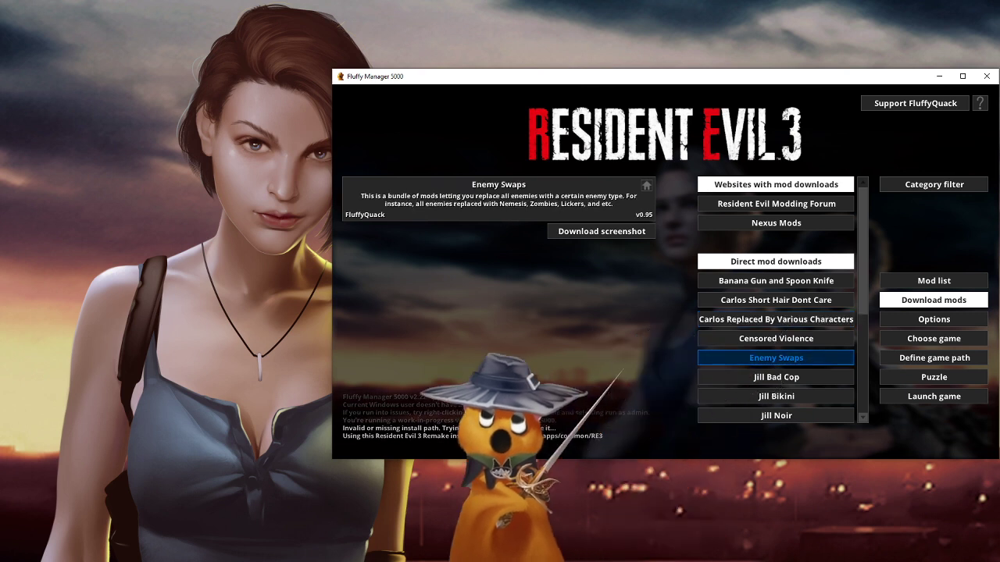
{"action": "left_click", "coordinate": [592, 234]}
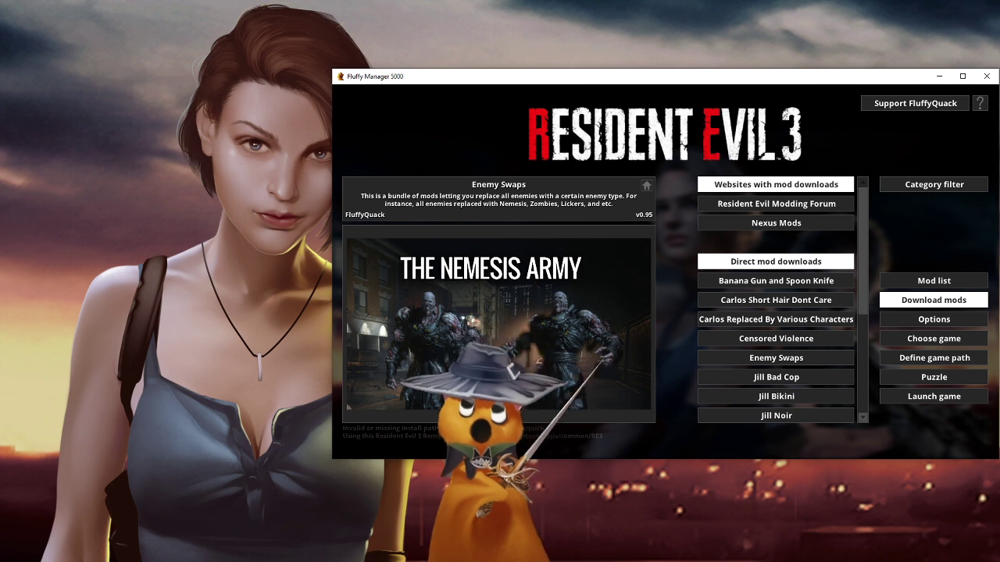
{"action": "key", "text": "Return"}
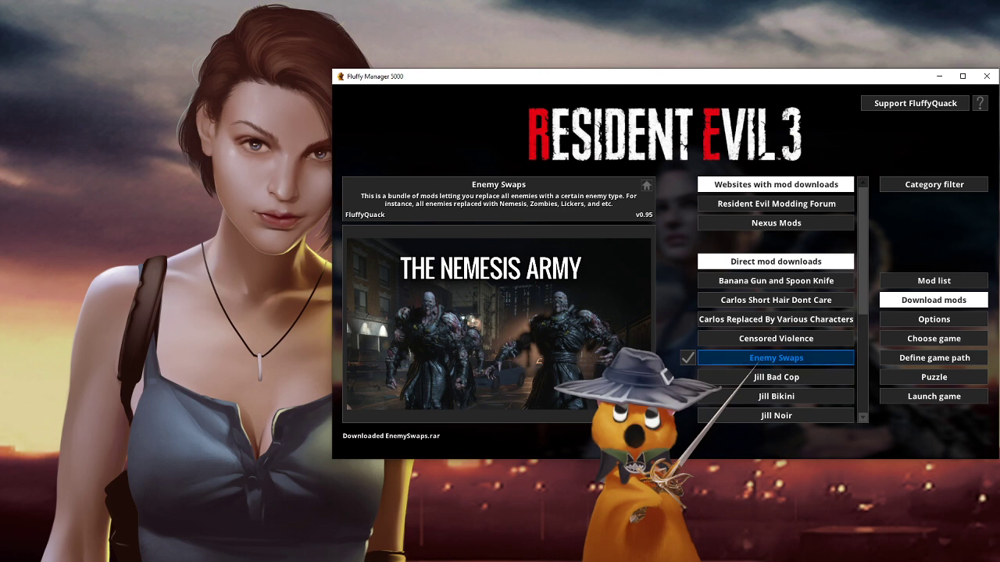
Install the All Enemies Are Zombies mod from the All Enemies Are Nemesis bundle in the mod list
{"action": "left_click", "coordinate": [933, 281]}
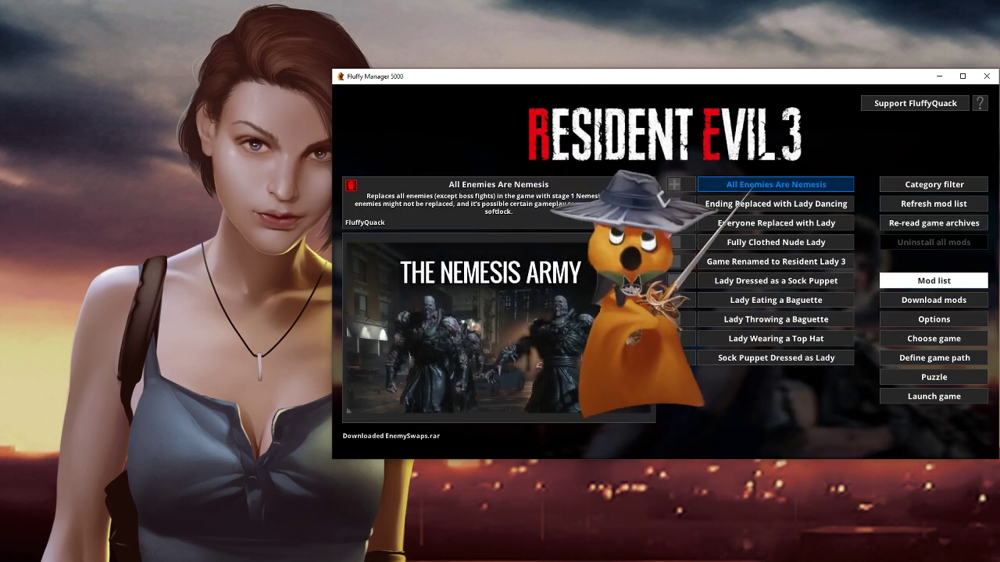
{"action": "left_click", "coordinate": [776, 185]}
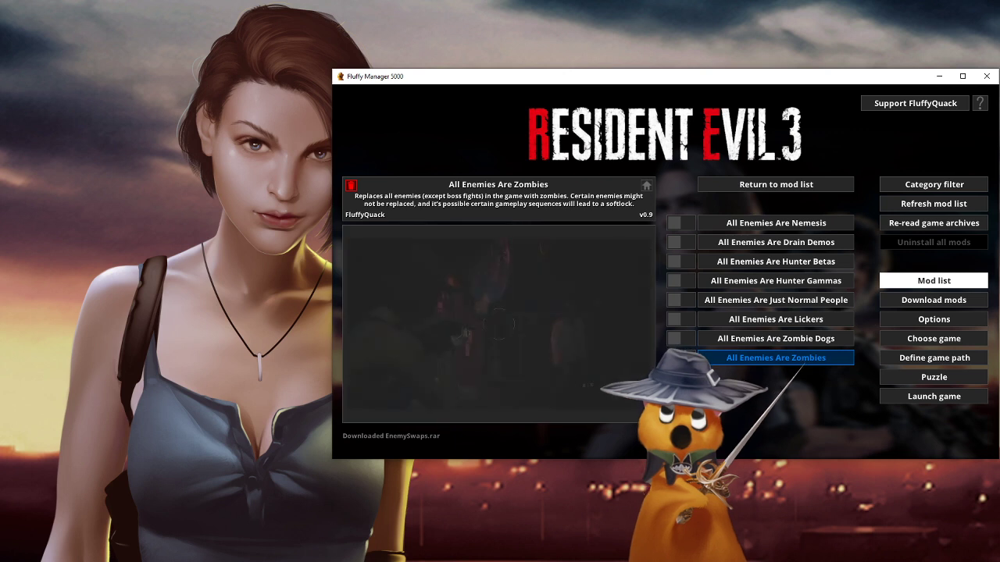
{"action": "left_click", "coordinate": [803, 360]}
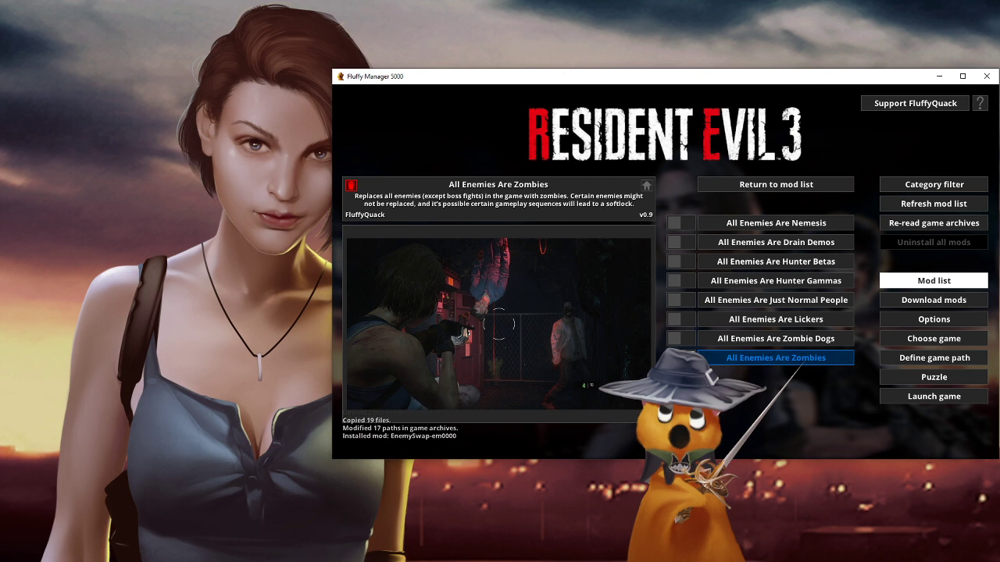
{"action": "left_click", "coordinate": [776, 222]}
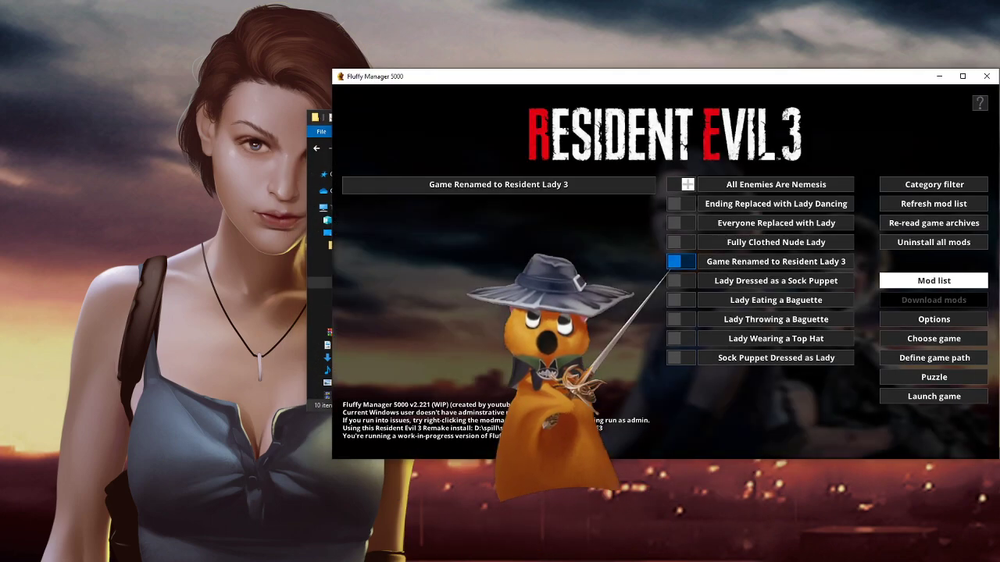
Uninstall the All Enemies Are Zombies mod from its bundle and return to the main mod list
{"action": "left_click", "coordinate": [714, 185]}
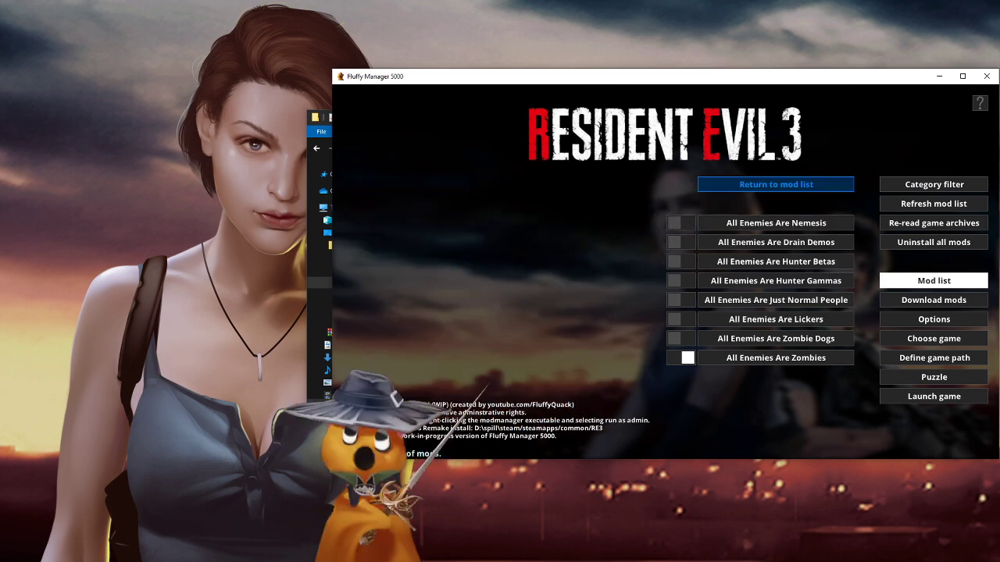
{"action": "left_click", "coordinate": [687, 358]}
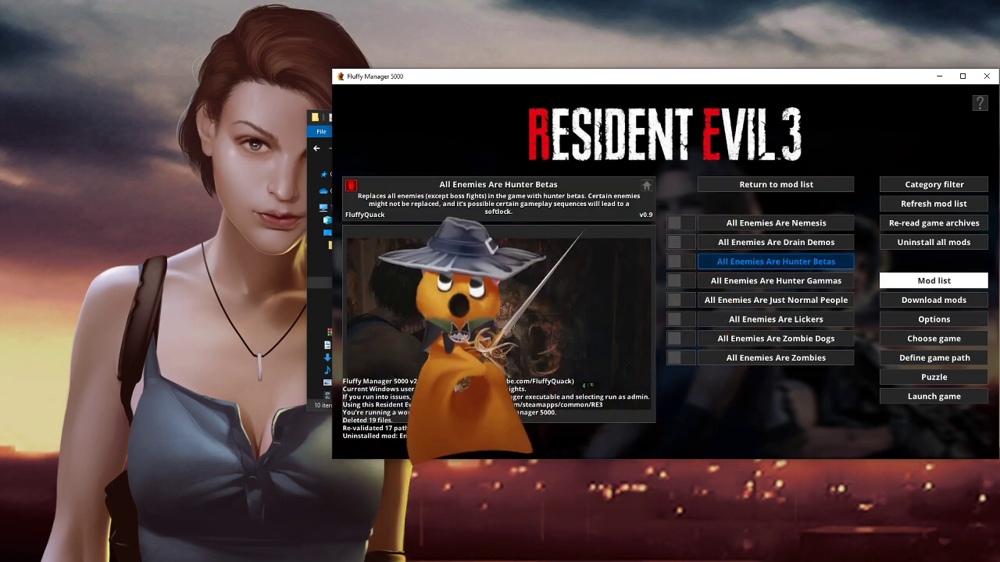
{"action": "left_click", "coordinate": [776, 184]}
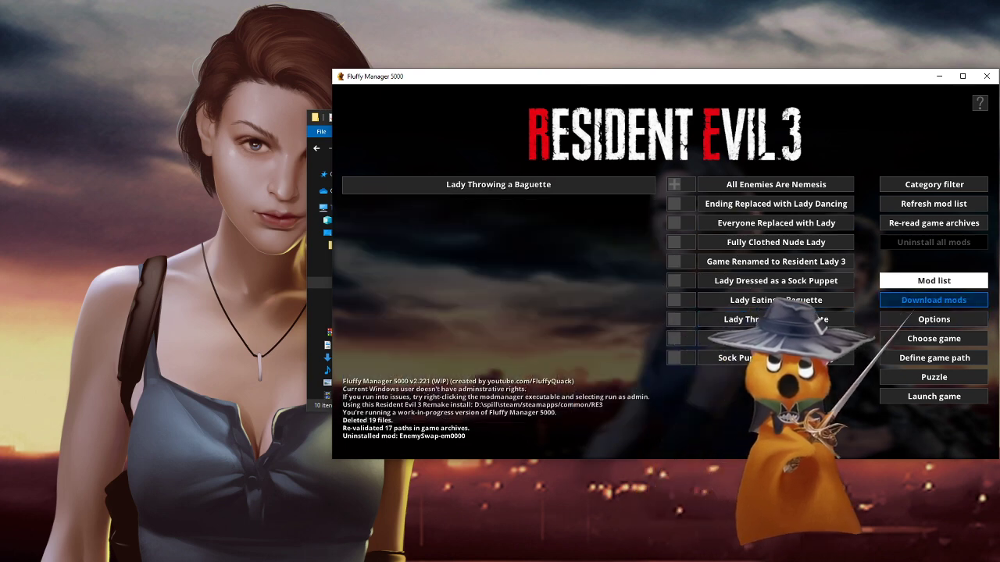
Add the archive Jill Replaced With Lady.rar to the manager's mods and show the mod list
{"action": "left_click", "coordinate": [934, 300]}
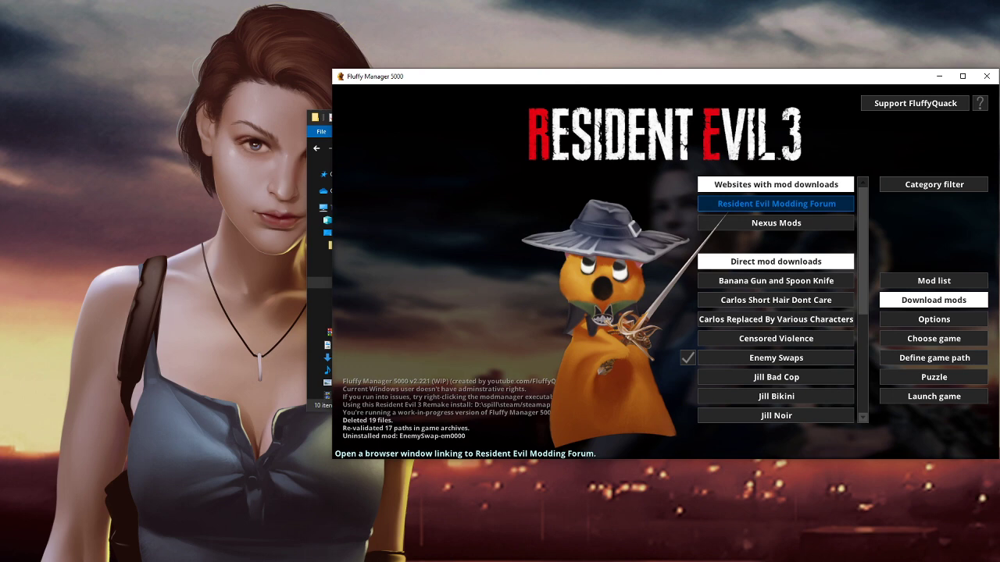
{"action": "left_click_drag", "start_coordinate": [999, 31], "coordinate": [742, 28]}
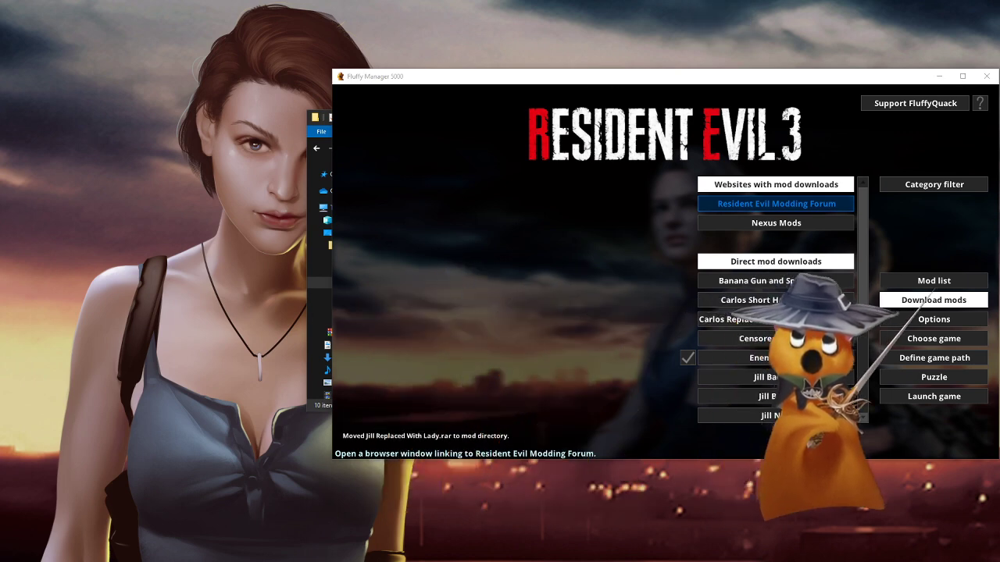
{"action": "left_click", "coordinate": [933, 280]}
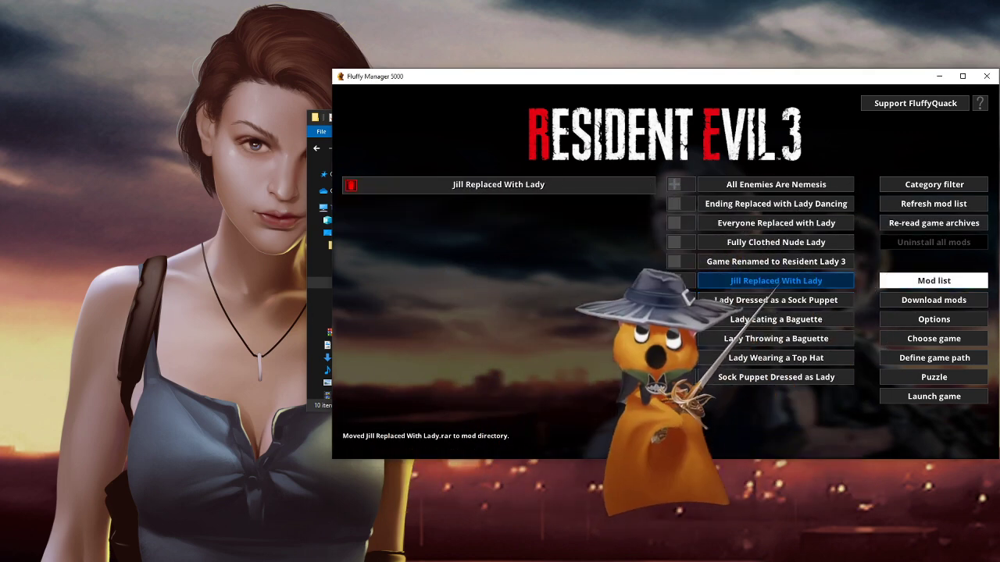
Install the Jill Replaced With Lady mod and uninstall it again
{"action": "left_click", "coordinate": [793, 282]}
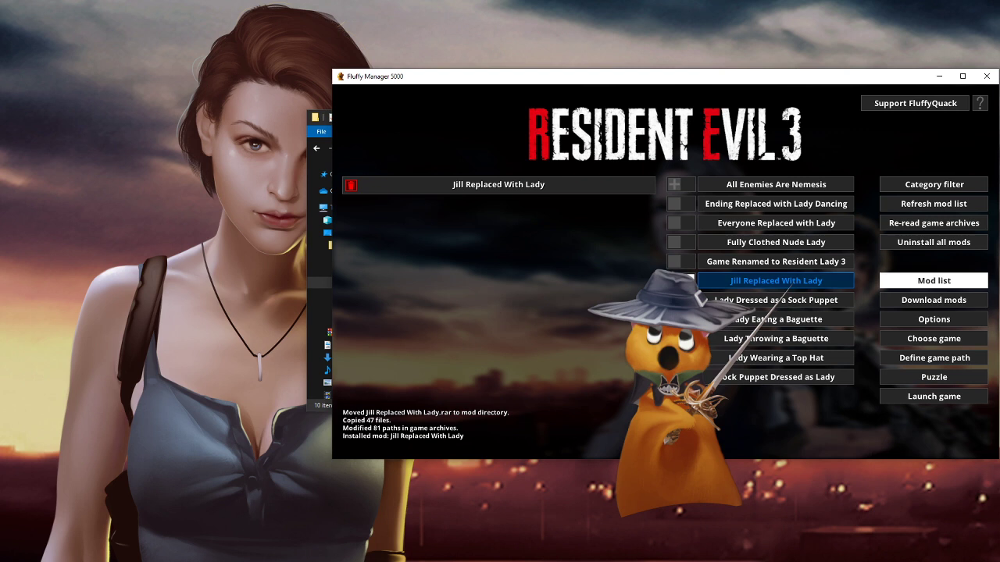
{"action": "left_click", "coordinate": [679, 281]}
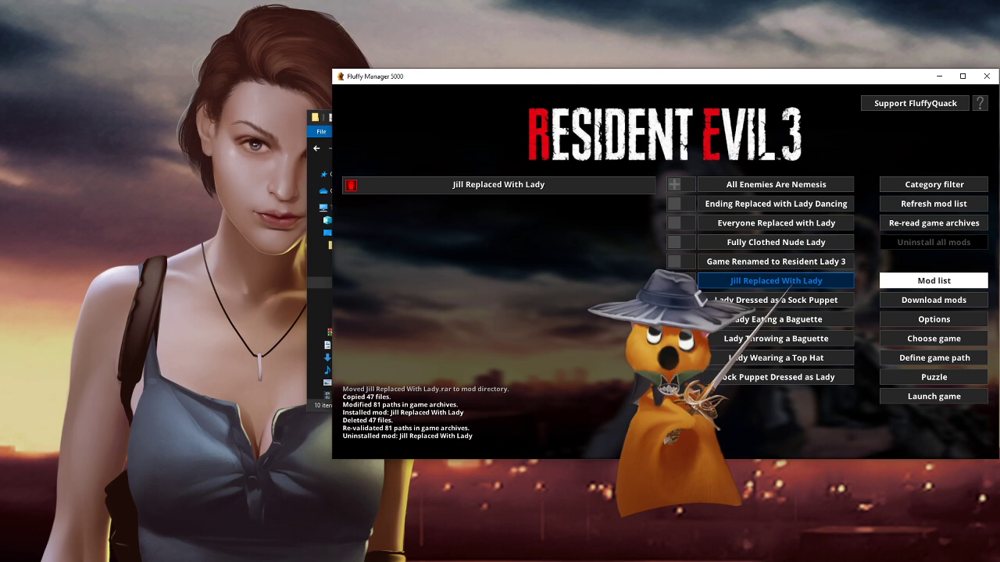
Open the mods folder for Resident Evil 3 from the manager's options to view its contents
{"action": "left_click", "coordinate": [933, 319]}
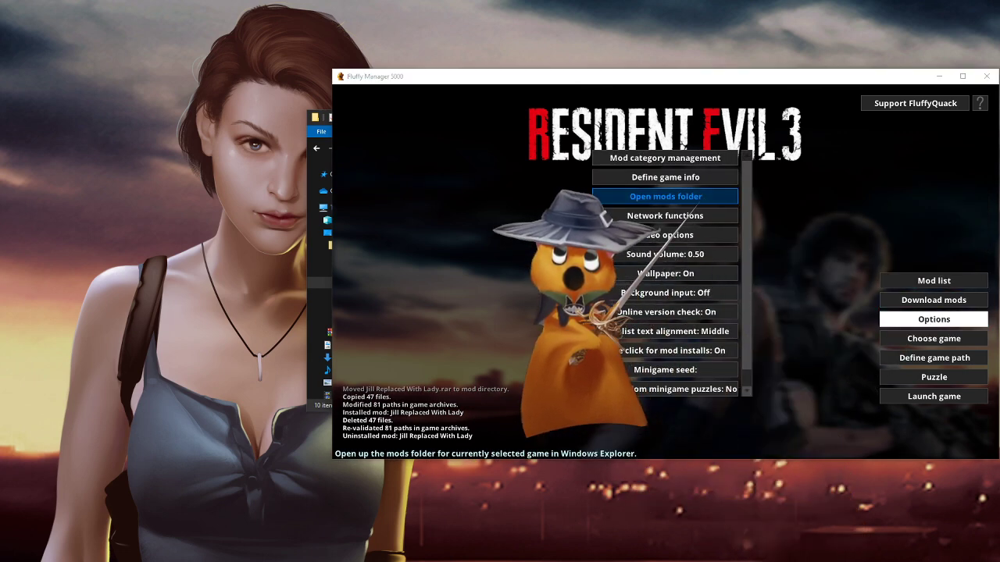
{"action": "left_click", "coordinate": [665, 196]}
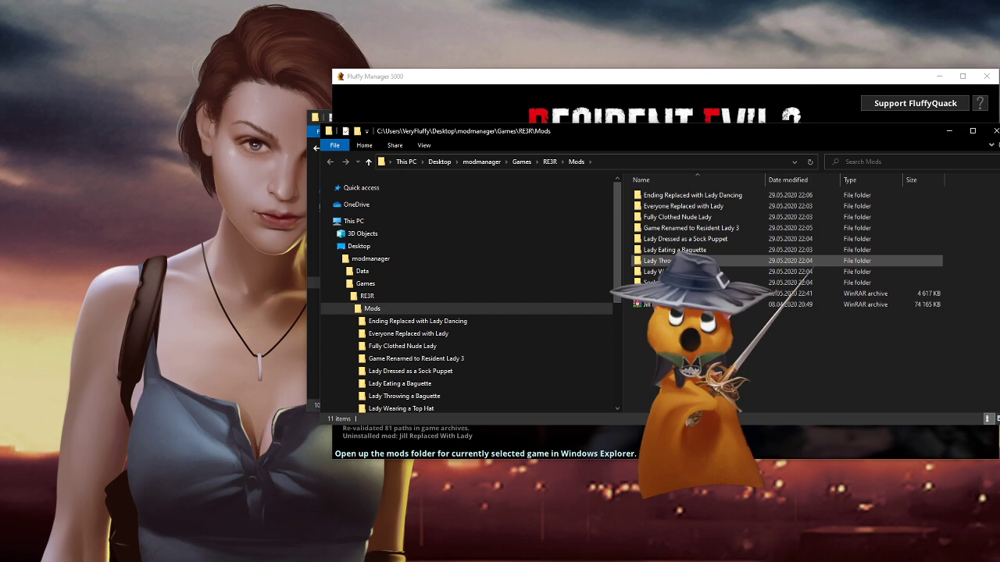
{"action": "left_click", "coordinate": [946, 133]}
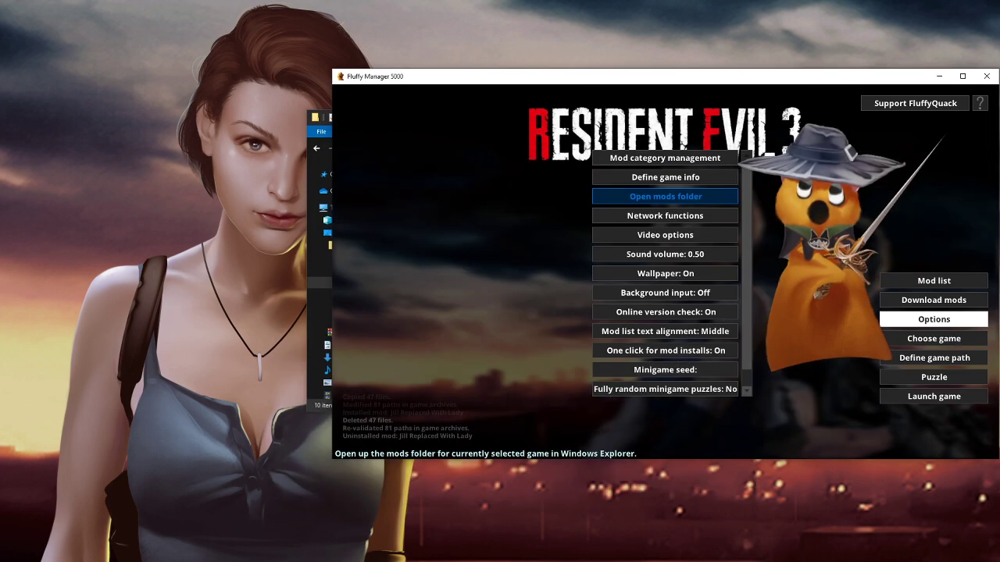
Start deleting the archive that contains the All Enemies Are Nemesis mod, and decline the deletion
{"action": "left_click", "coordinate": [933, 280]}
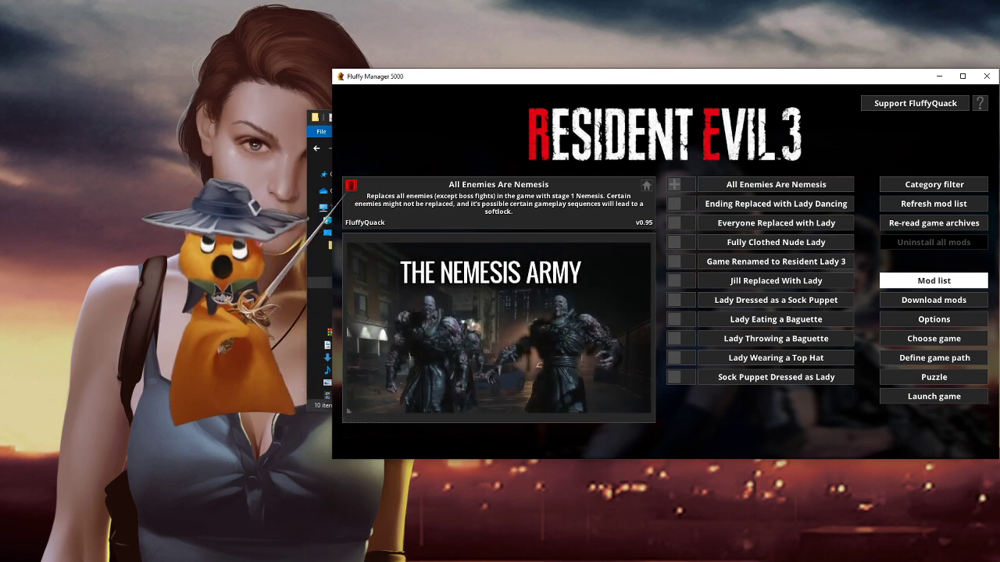
{"action": "left_click", "coordinate": [348, 189]}
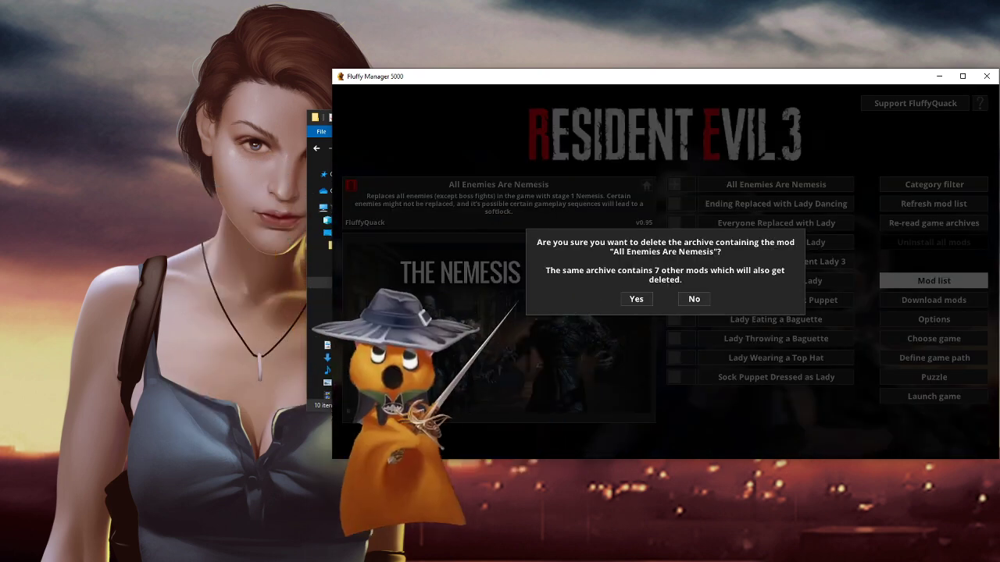
{"action": "key", "text": "Right"}
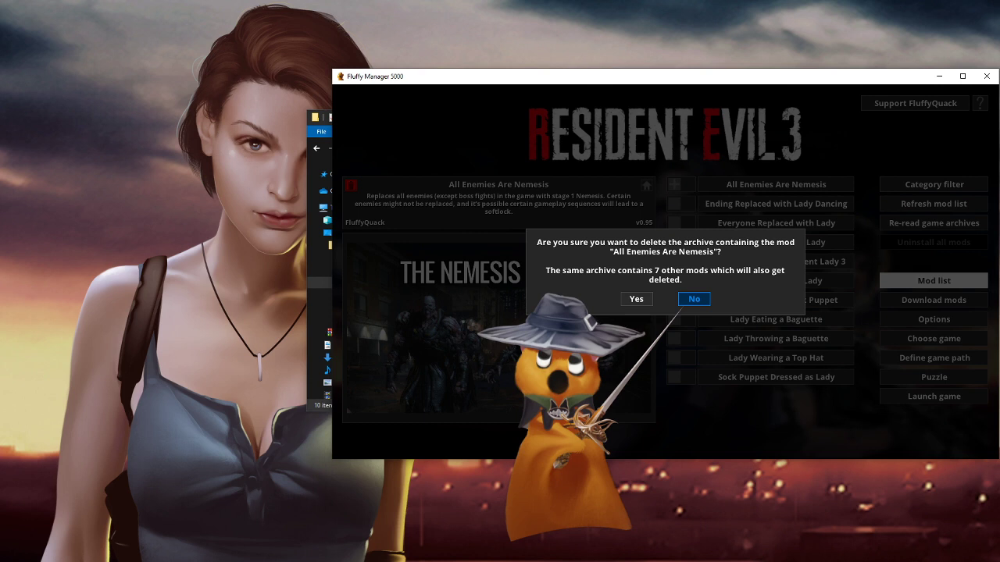
{"action": "key", "text": "Return"}
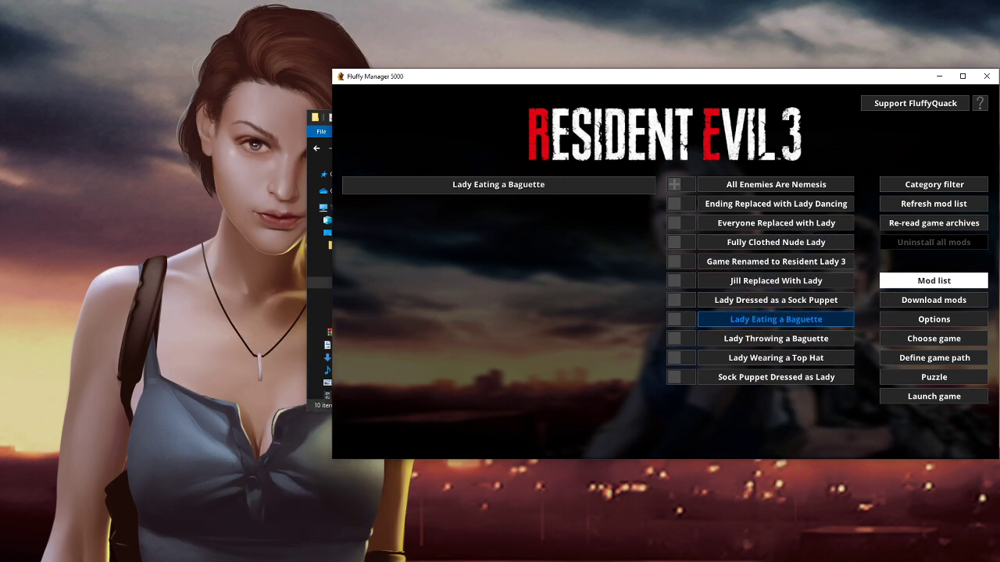
Switch to Steam and examine the local files options in the RESIDENT EVIL 3 properties, closing them when finished
{"action": "key", "text": "alt+Tab"}
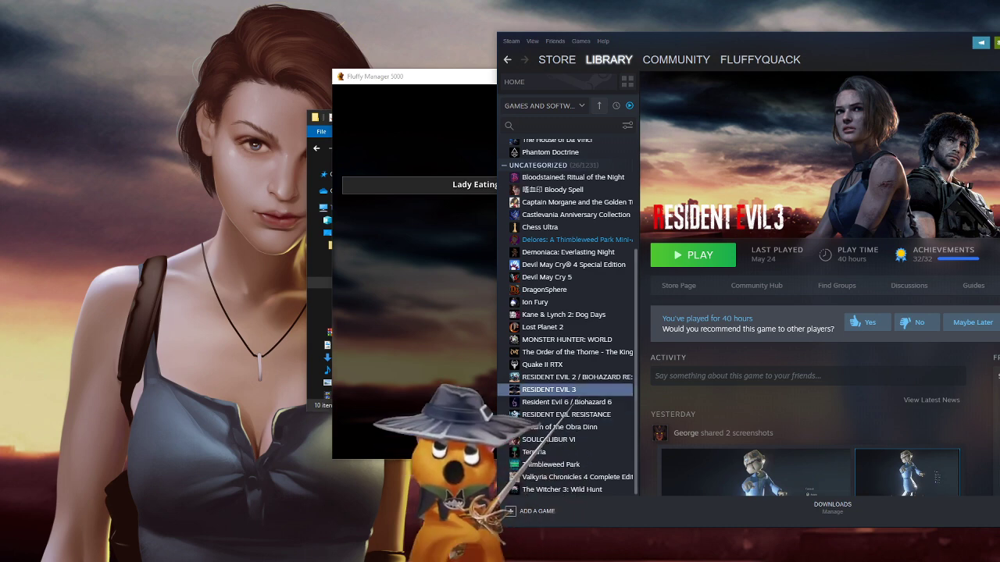
{"action": "right_click", "coordinate": [581, 392]}
{"action": "left_click", "coordinate": [606, 462]}
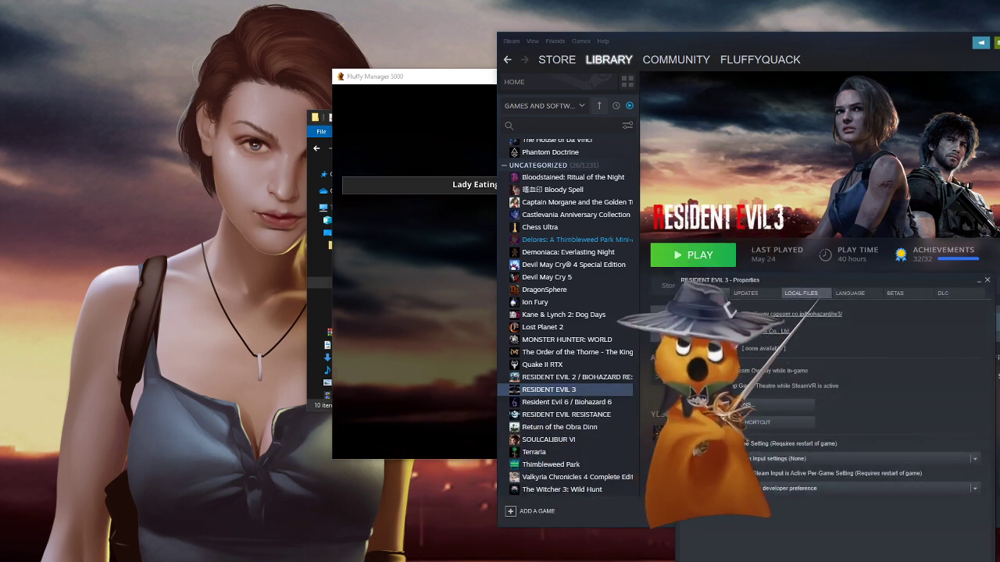
{"action": "left_click", "coordinate": [801, 294]}
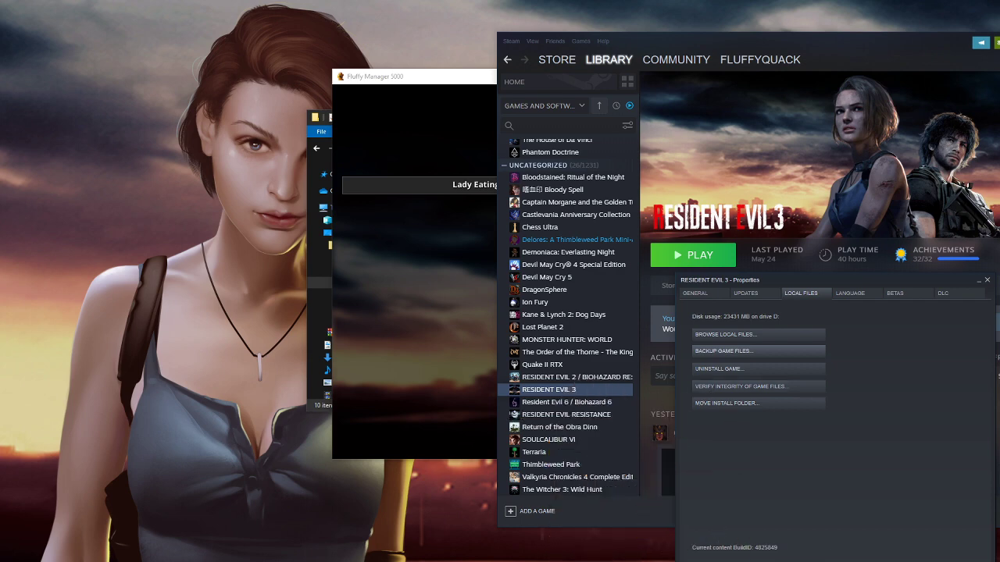
{"action": "key", "text": "Escape"}
{"action": "key", "text": "alt+F4"}
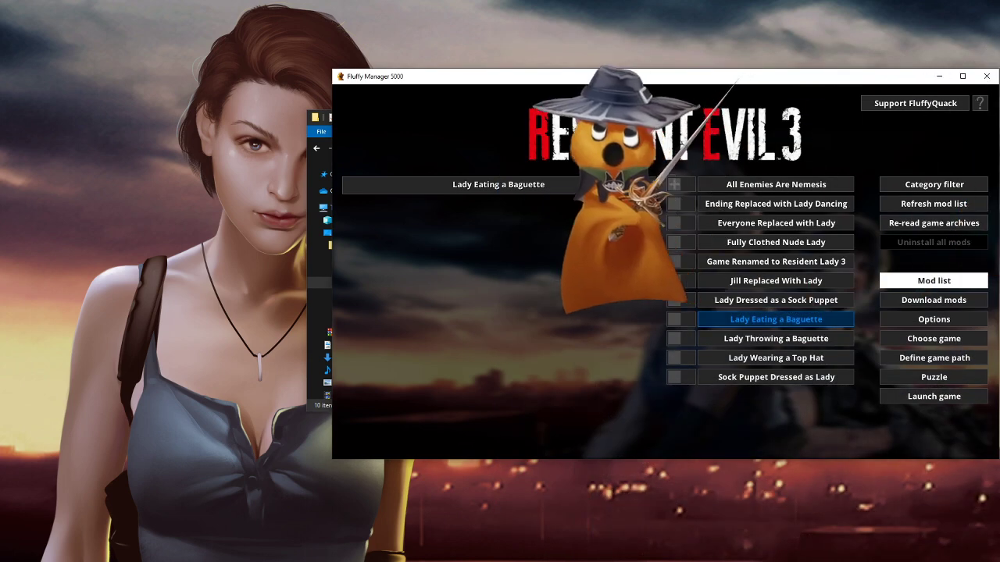
Re-read the Resident Evil 3 game archives in Fluffy Manager 5000 and close the manager
{"action": "left_click", "coordinate": [935, 221]}
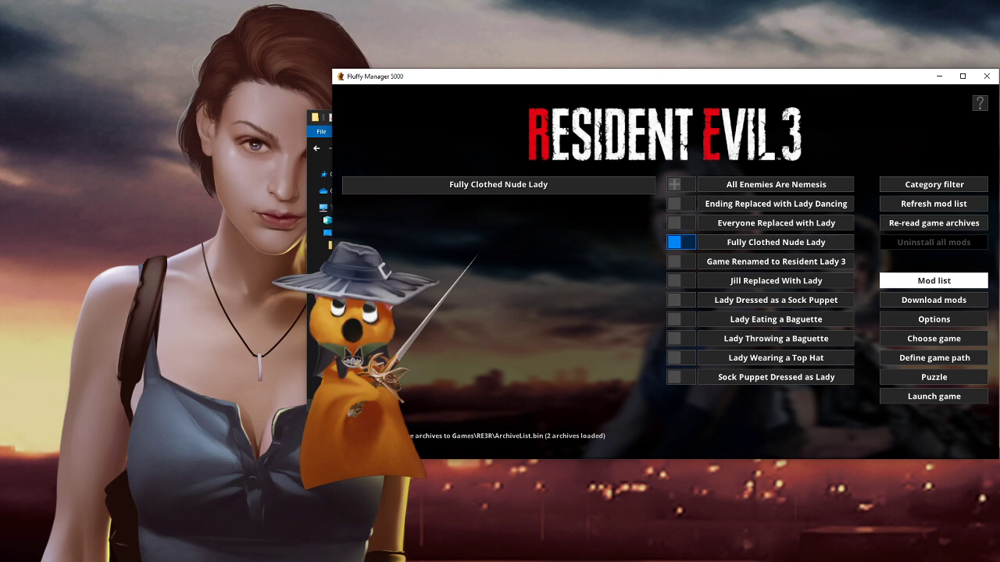
{"action": "left_click", "coordinate": [986, 76]}
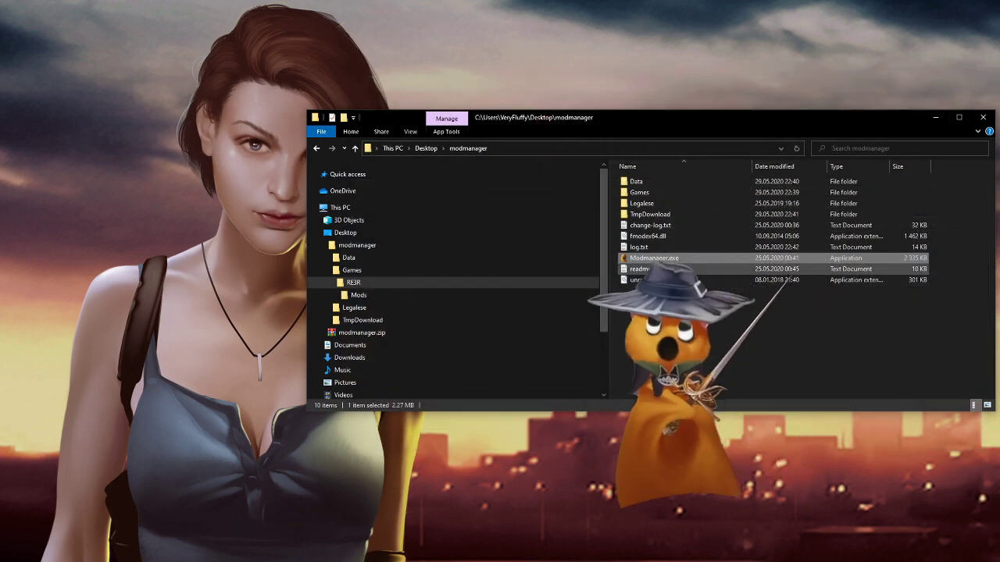
{"action": "left_click", "coordinate": [935, 117]}
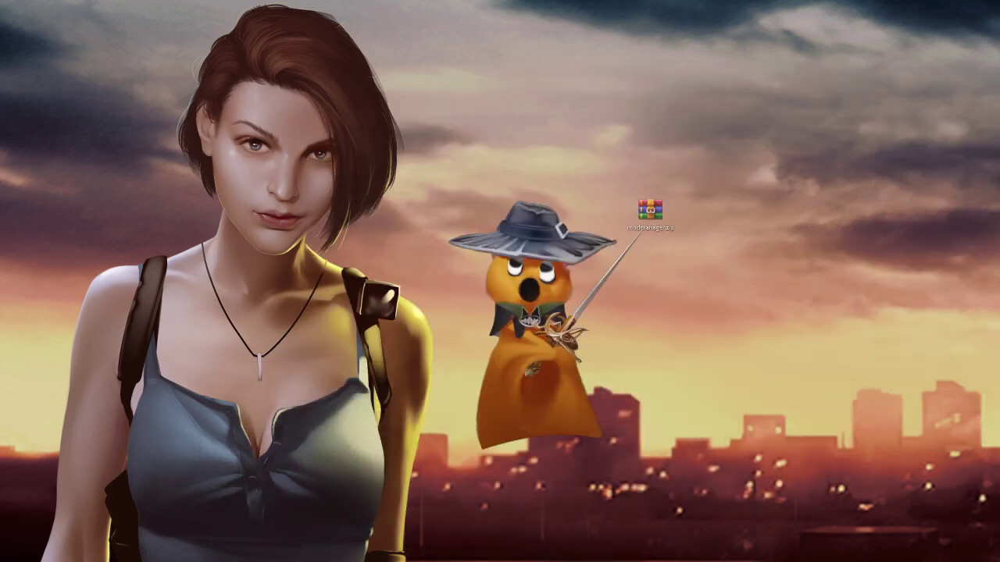
Open modmanager.zip on the desktop to examine the files it contains, and close the archive
{"action": "left_click", "coordinate": [659, 221]}
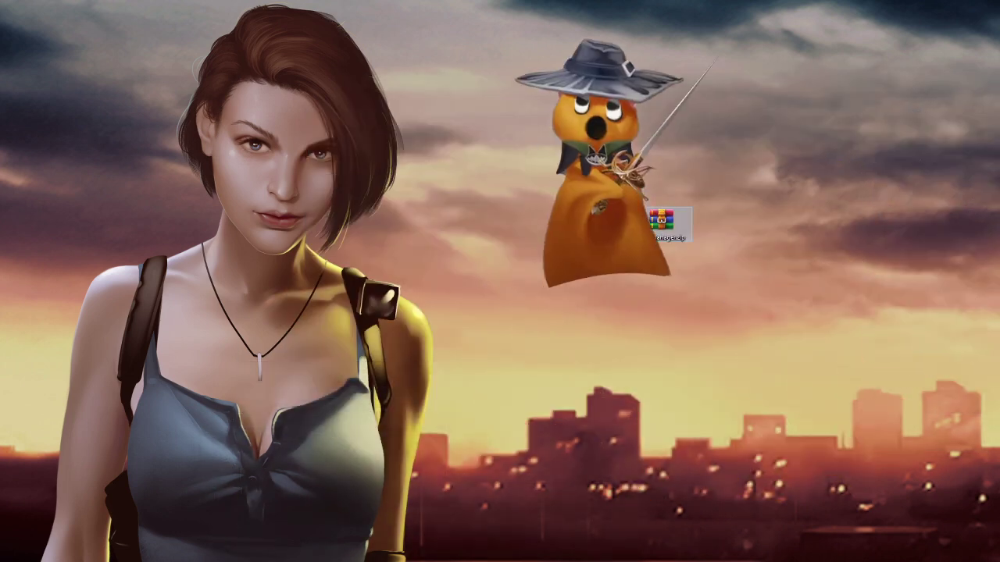
{"action": "double_click", "coordinate": [655, 224]}
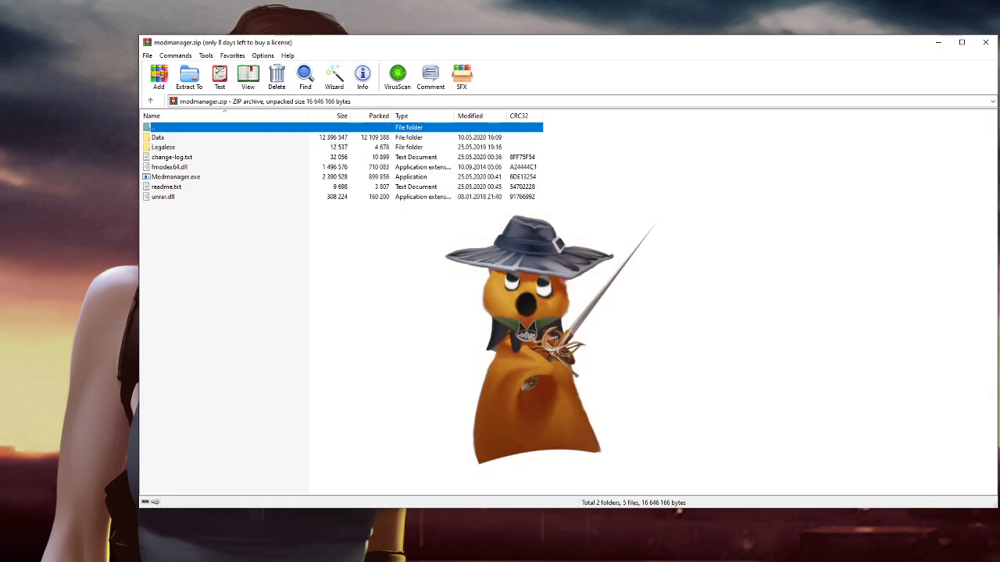
{"action": "key", "text": "alt+F4"}
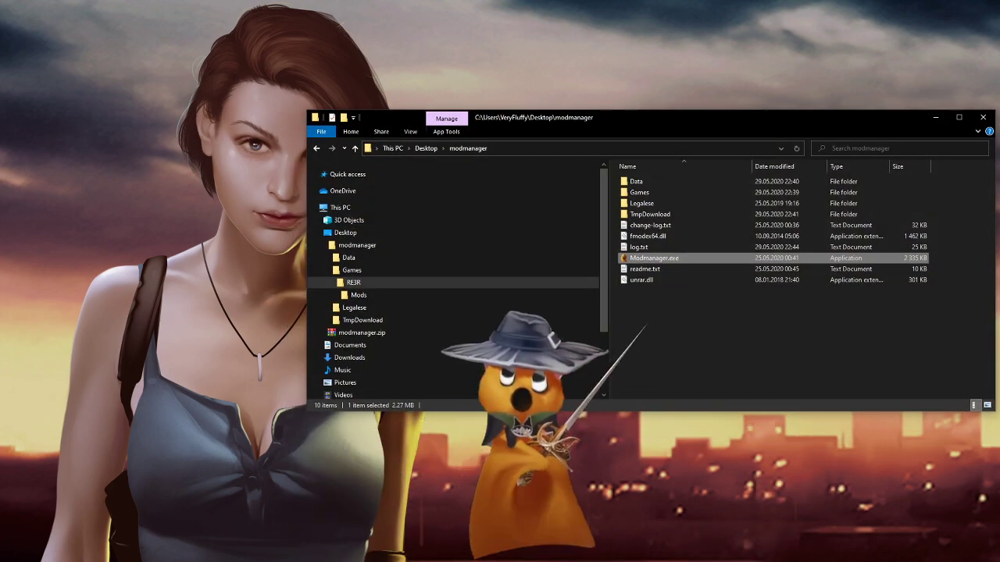
Start Modmanager.exe from the modmanager folder and choose Resident Evil 6 as the game to manage
{"action": "double_click", "coordinate": [654, 259]}
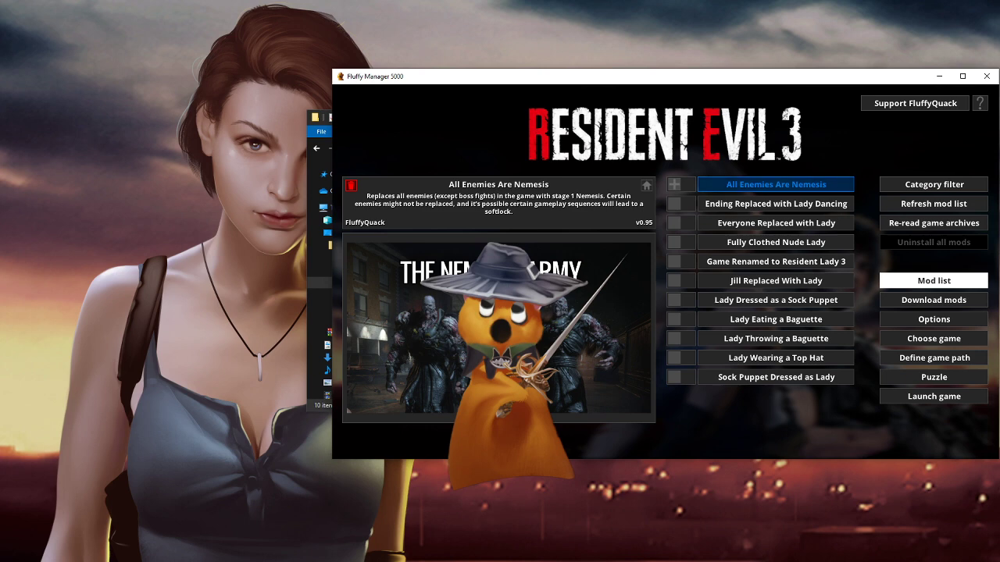
{"action": "left_click", "coordinate": [933, 338]}
{"action": "left_click", "coordinate": [687, 290]}
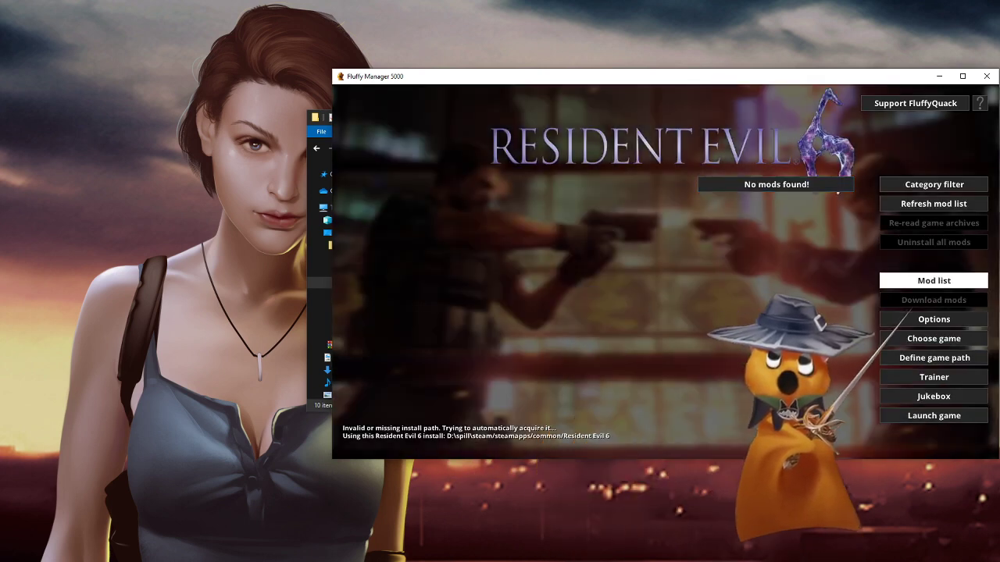
Download the Input Text Removal mod from the direct mod downloads for Resident Evil 6
{"action": "left_click", "coordinate": [933, 300]}
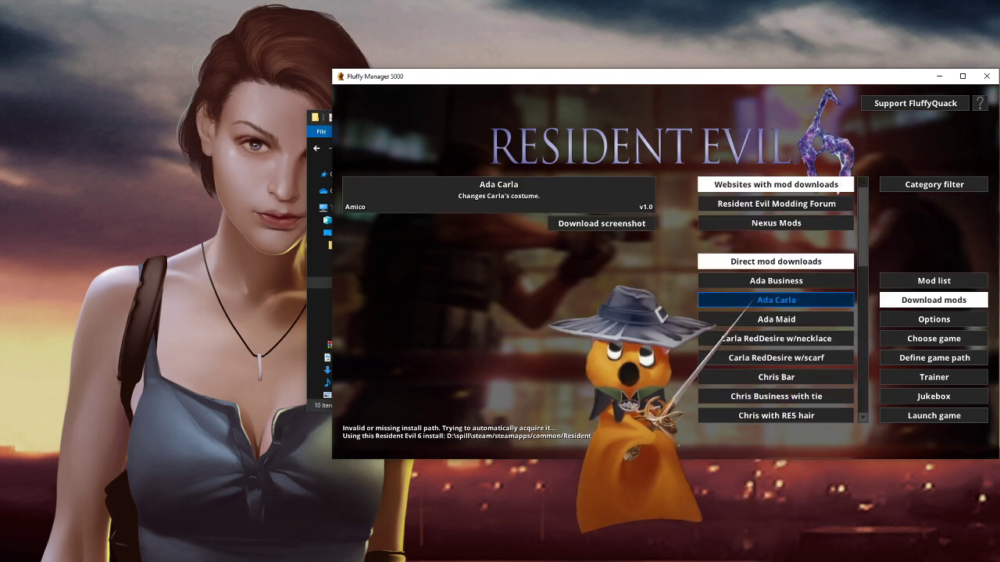
{"action": "scroll", "coordinate": [775, 300], "scroll_direction": "down", "scroll_amount": 2}
{"action": "scroll", "coordinate": [776, 300], "scroll_direction": "down", "scroll_amount": 2}
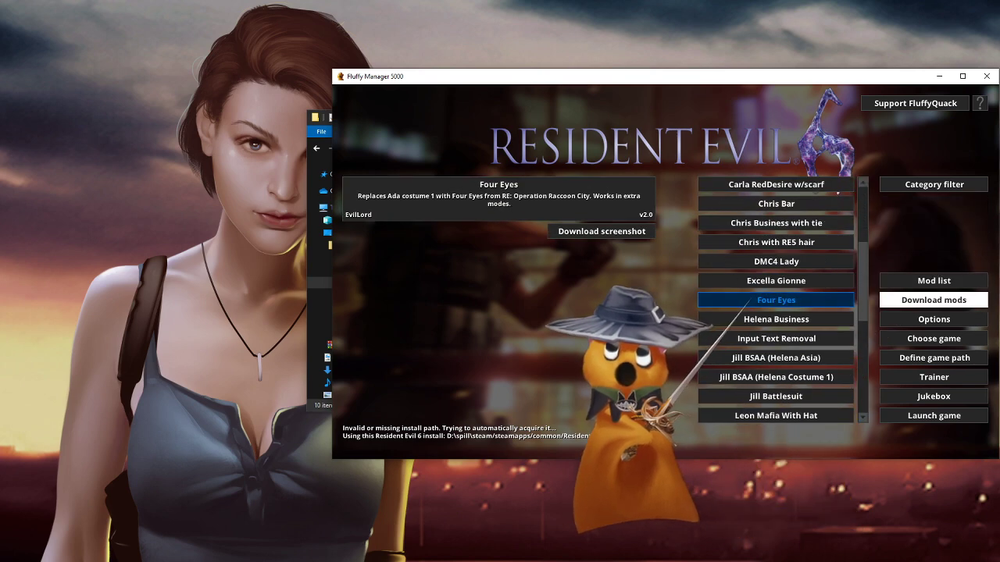
{"action": "left_click", "coordinate": [770, 341]}
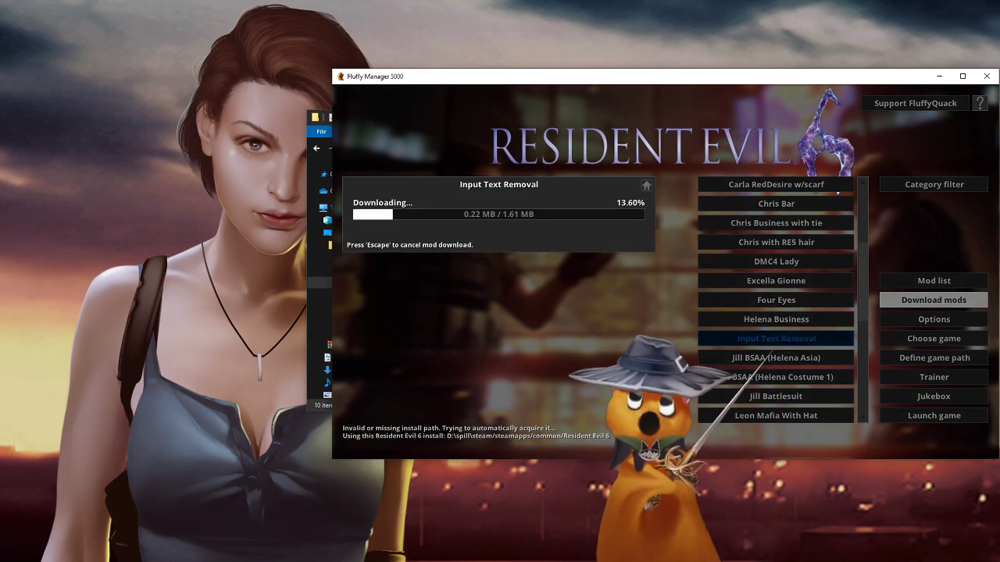
Open Input Text Removal.rar from the Resident Evil 6 mods folder and examine its nativePC folder structure down to the DX9 folder
{"action": "left_click", "coordinate": [933, 319]}
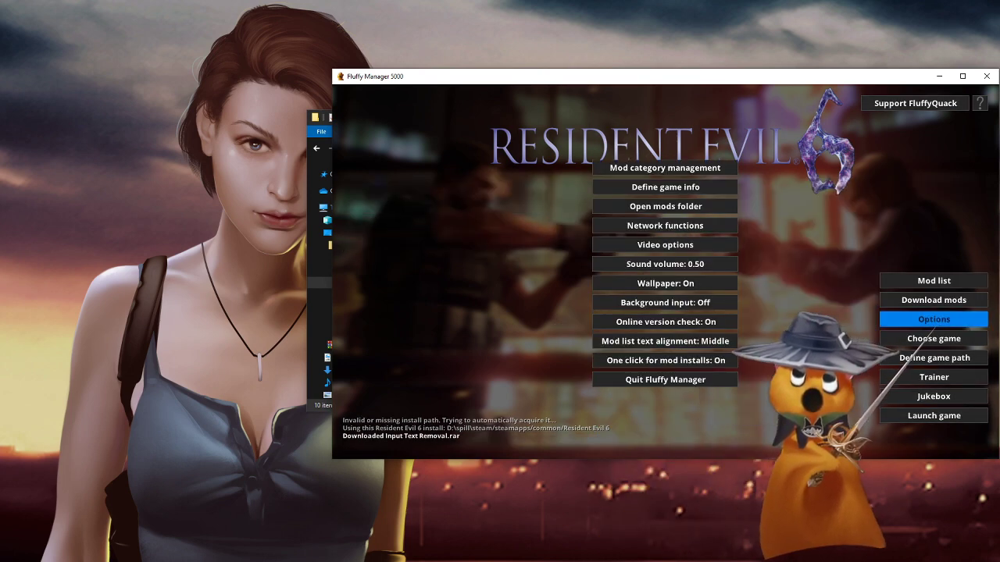
{"action": "left_click", "coordinate": [665, 205]}
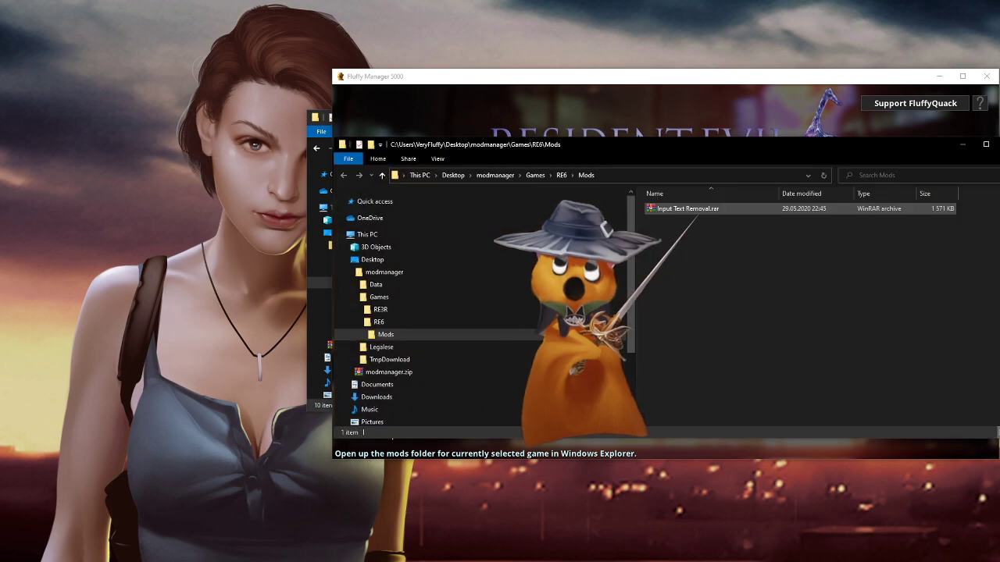
{"action": "double_click", "coordinate": [687, 209]}
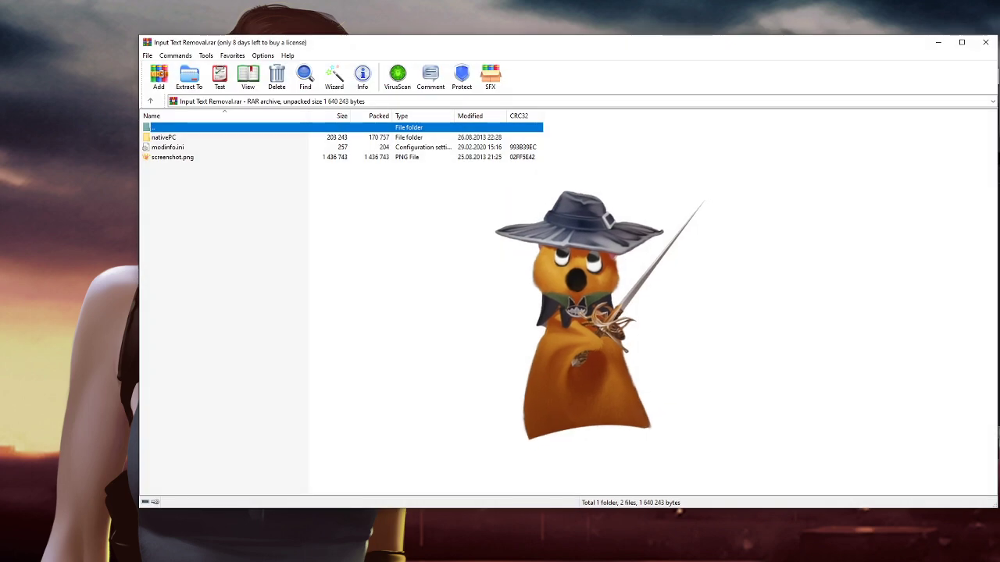
{"action": "double_click", "coordinate": [164, 137]}
{"action": "double_click", "coordinate": [163, 137]}
{"action": "key", "text": "Down"}
{"action": "key", "text": "Return"}
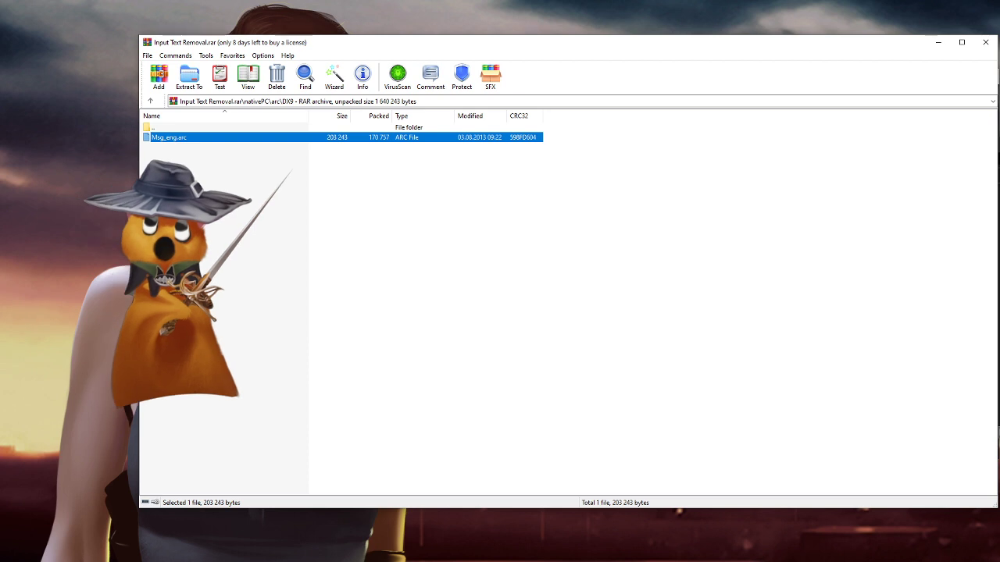
{"action": "key", "text": "BackSpace"}
{"action": "key", "text": "BackSpace"}
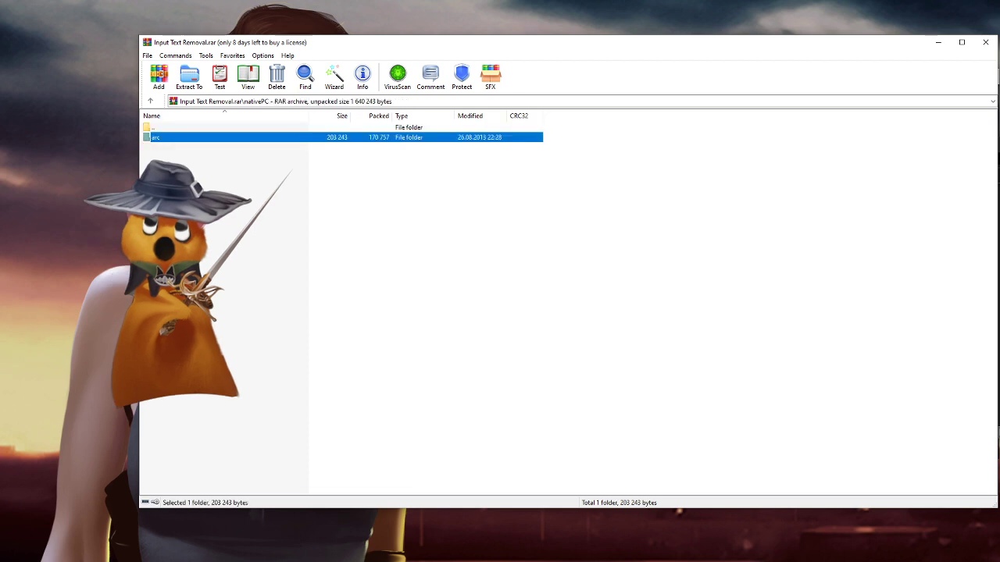
{"action": "key", "text": "BackSpace"}
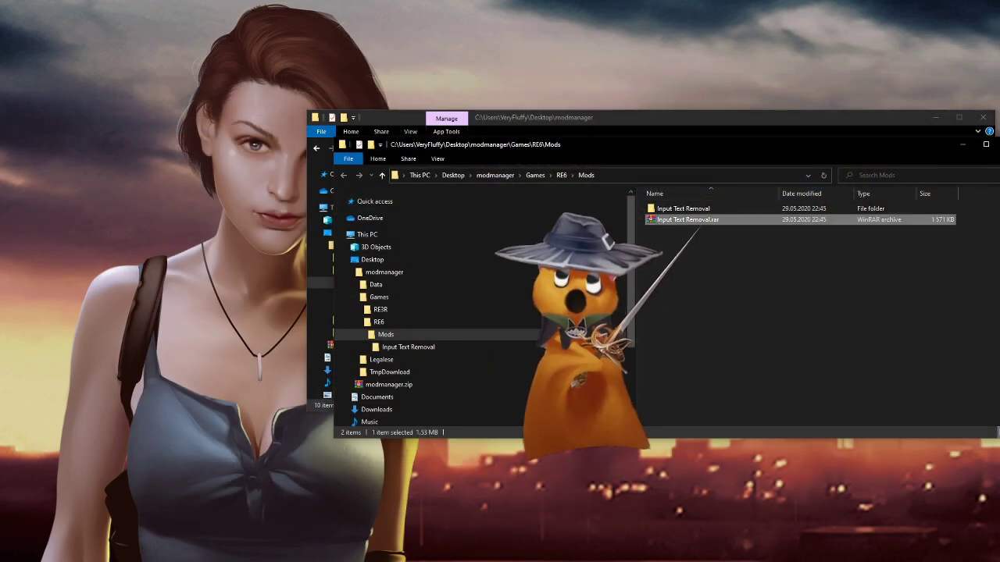
Delete the Input Text Removal.rar archive from the Resident Evil 6 mods folder, leaving the extracted folder in place
{"action": "key", "text": "Delete"}
{"action": "key", "text": "Return"}
Examine the extracted Input Text Removal folder level by level down to Msg_eng.arc in nativePC\arc\DX9, and return to the Mods folder
{"action": "left_click", "coordinate": [364, 347]}
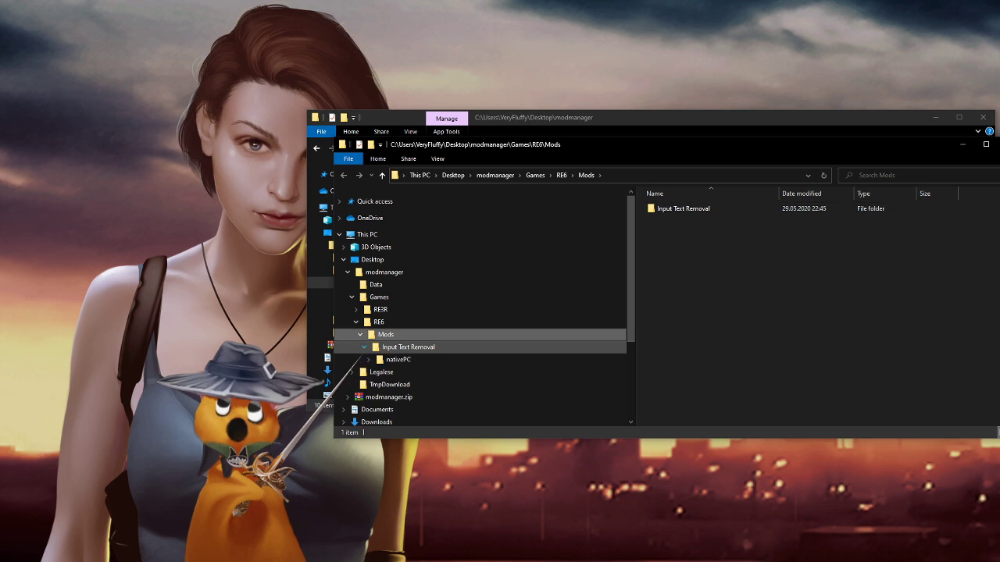
{"action": "left_click", "coordinate": [368, 359]}
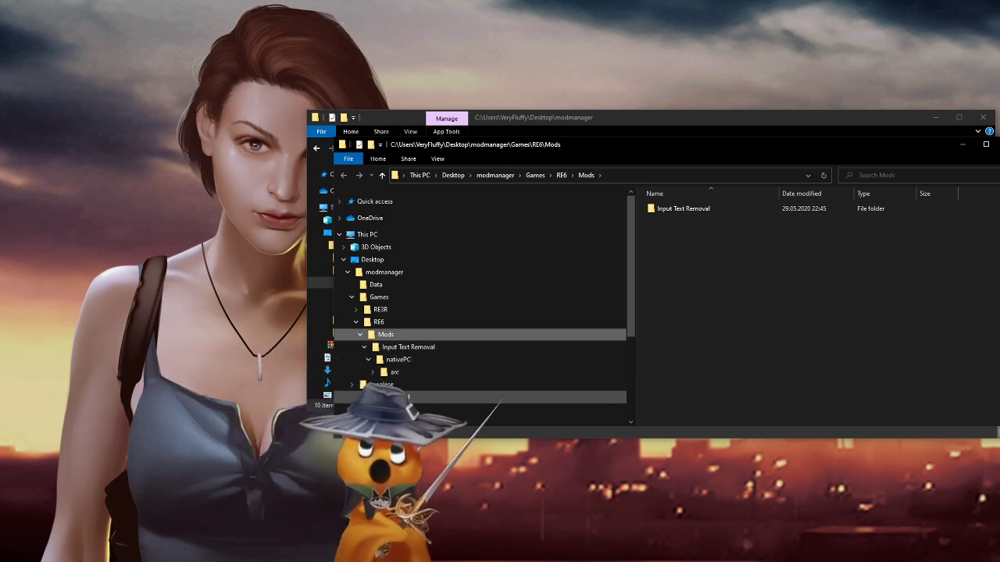
{"action": "left_click", "coordinate": [404, 321]}
{"action": "left_click", "coordinate": [405, 334]}
{"action": "left_click", "coordinate": [417, 349]}
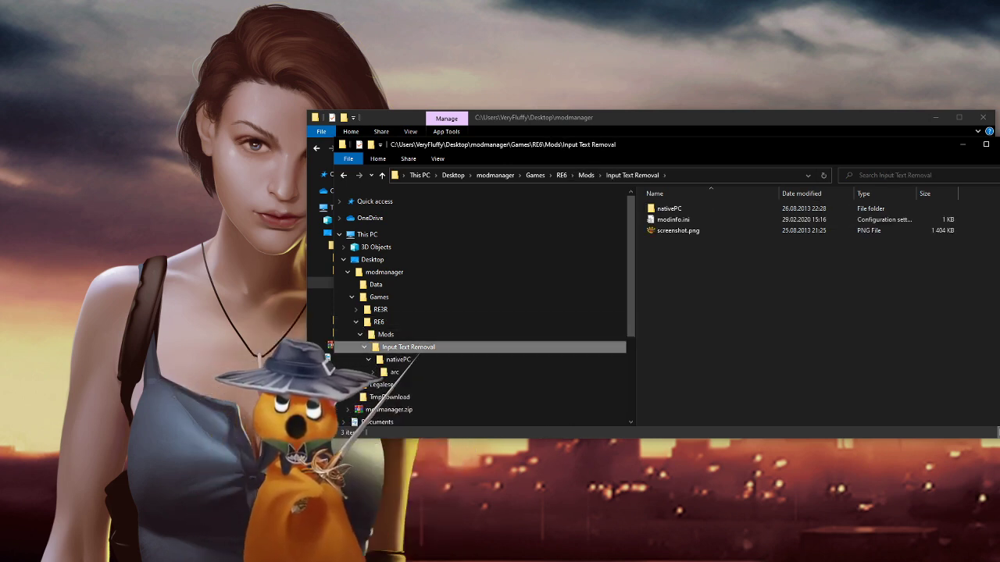
{"action": "left_click", "coordinate": [398, 359]}
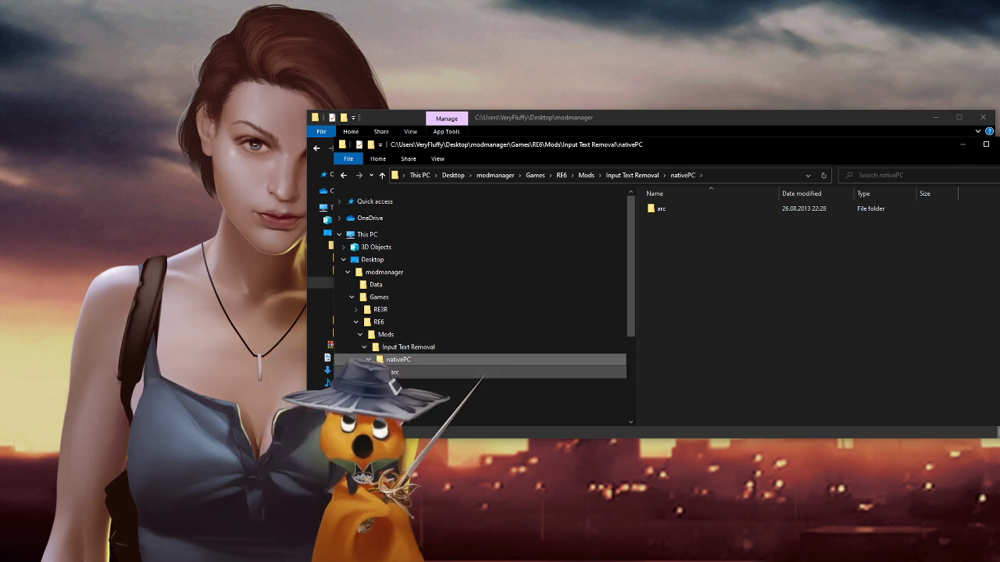
{"action": "left_click", "coordinate": [394, 372]}
{"action": "left_click", "coordinate": [400, 384]}
{"action": "left_click", "coordinate": [675, 208]}
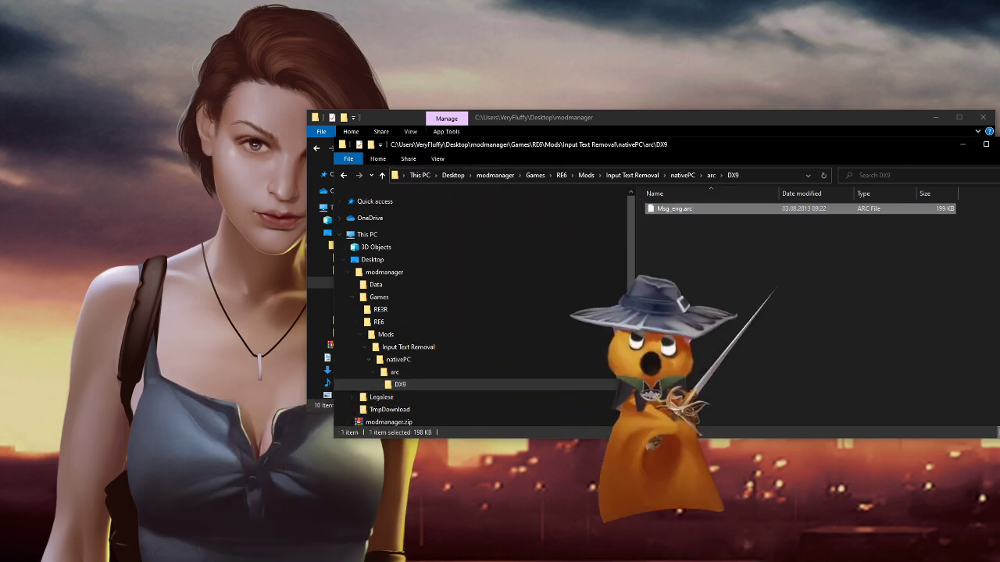
{"action": "key", "text": "Escape"}
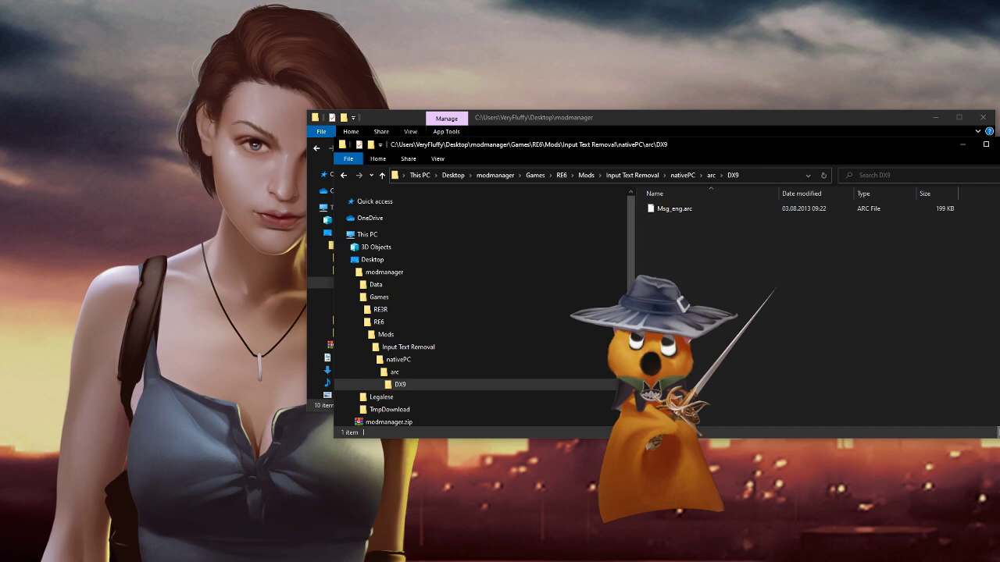
{"action": "left_click", "coordinate": [395, 371]}
{"action": "left_click", "coordinate": [399, 359]}
{"action": "left_click", "coordinate": [403, 347]}
{"action": "left_click", "coordinate": [386, 334]}
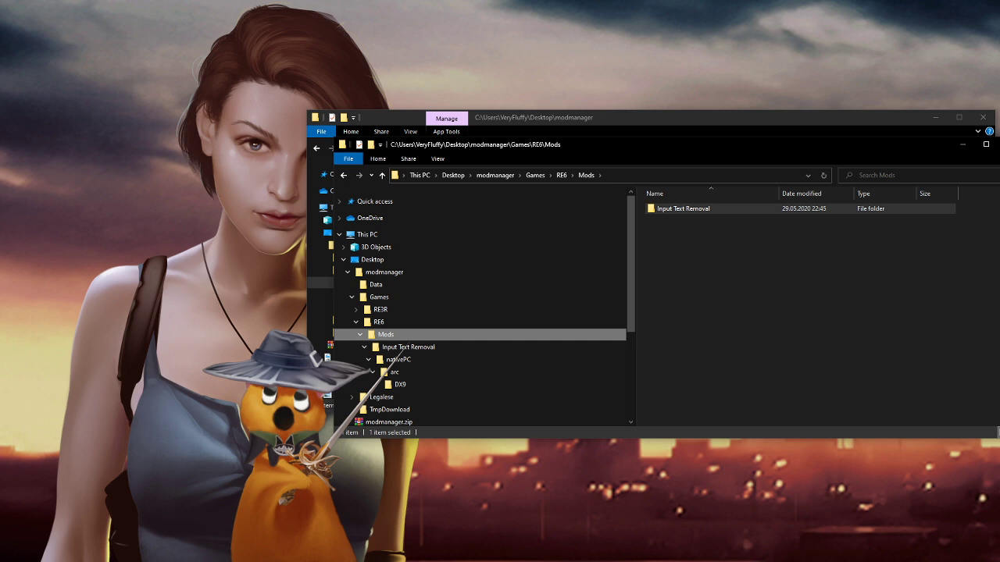
Go back to the modmanager folder and start Modmanager.exe again
{"action": "left_click", "coordinate": [384, 272]}
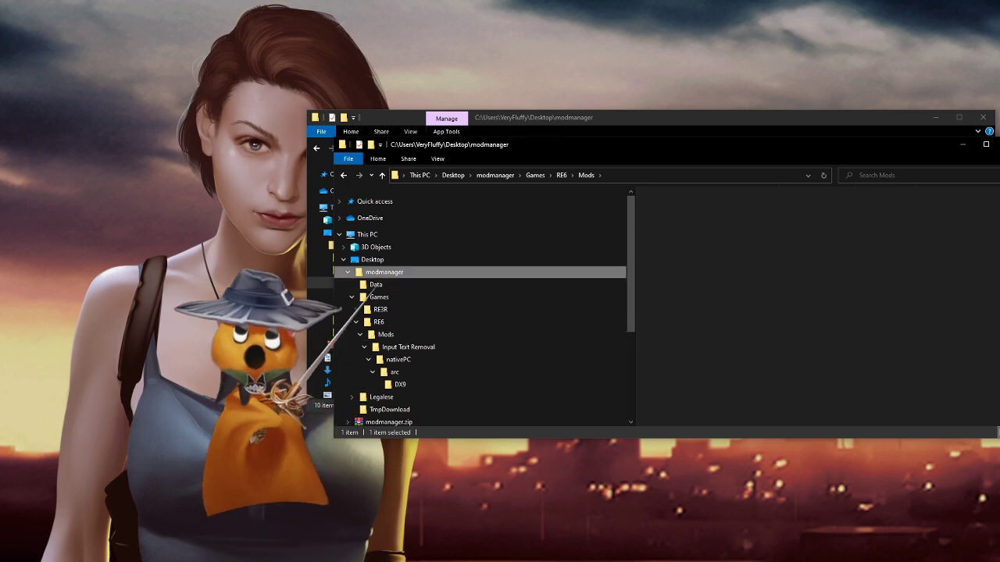
{"action": "double_click", "coordinate": [681, 285]}
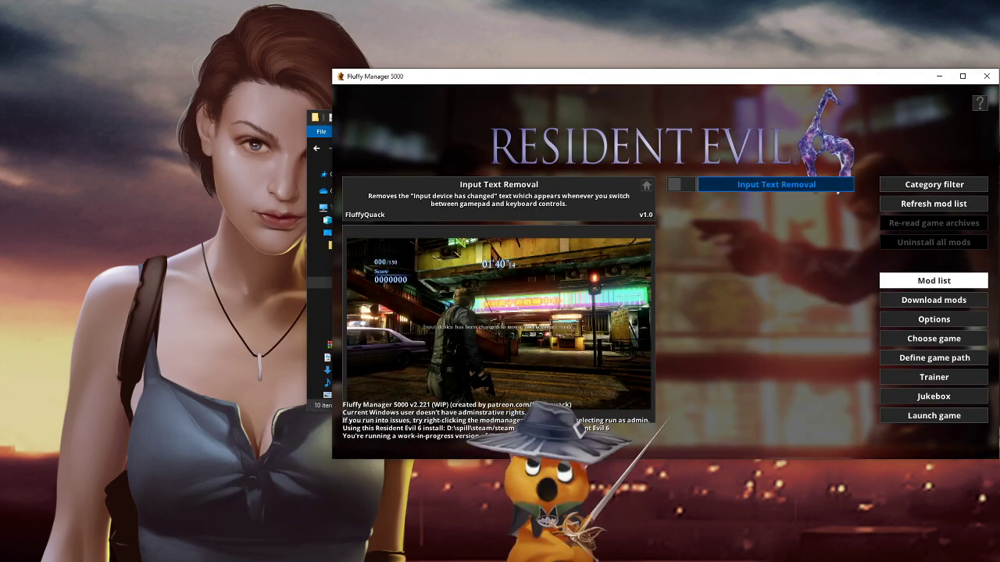
Switch the managed game to SoulCalibur VI and download the Easy Libra of Soul mod
{"action": "left_click", "coordinate": [934, 338]}
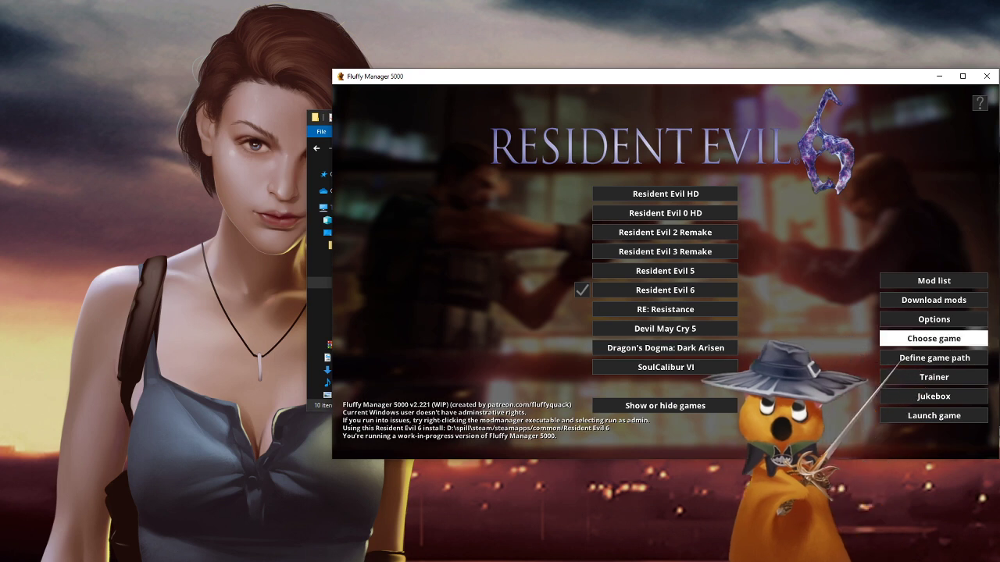
{"action": "left_click", "coordinate": [665, 367]}
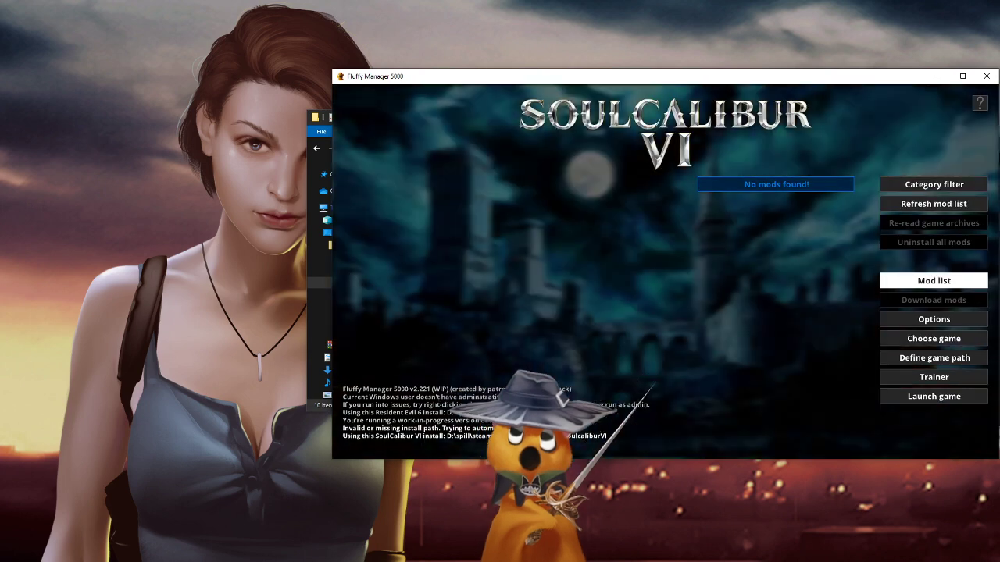
{"action": "left_click", "coordinate": [933, 300]}
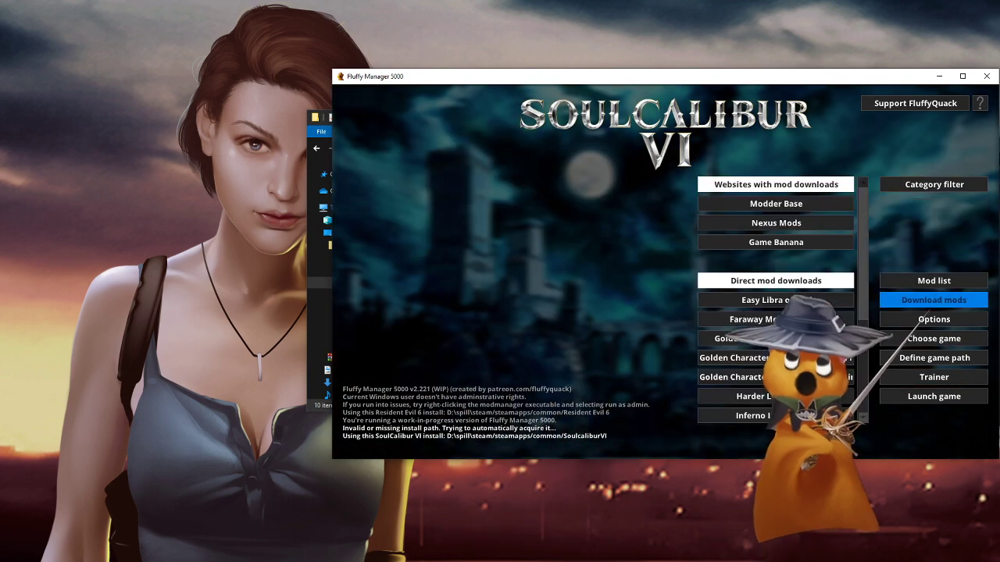
{"action": "left_click", "coordinate": [775, 300]}
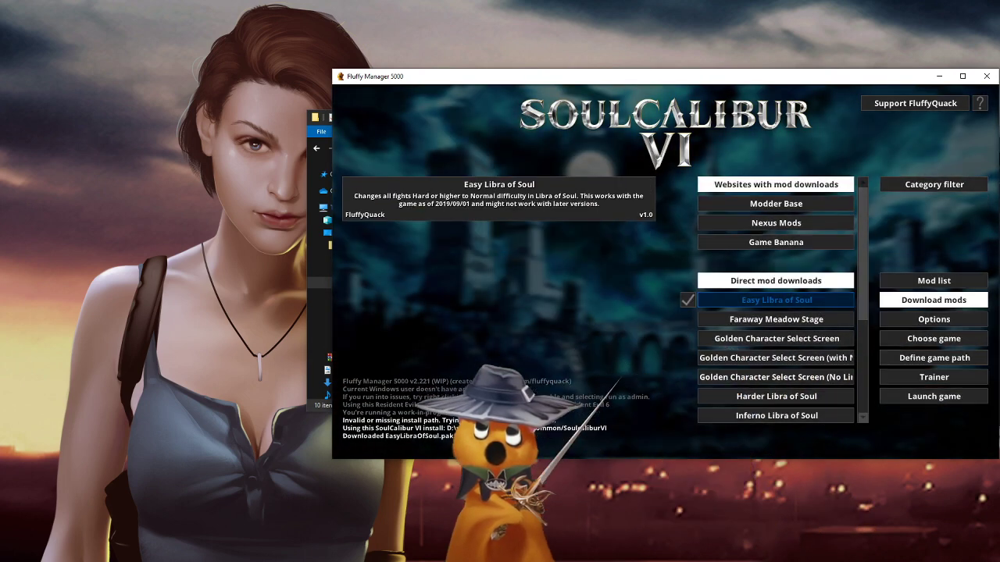
Open the SoulCalibur VI mods folder, move EasyLibraOfSoul.pak out of it to the desktop, and close the folder window
{"action": "left_click", "coordinate": [934, 318]}
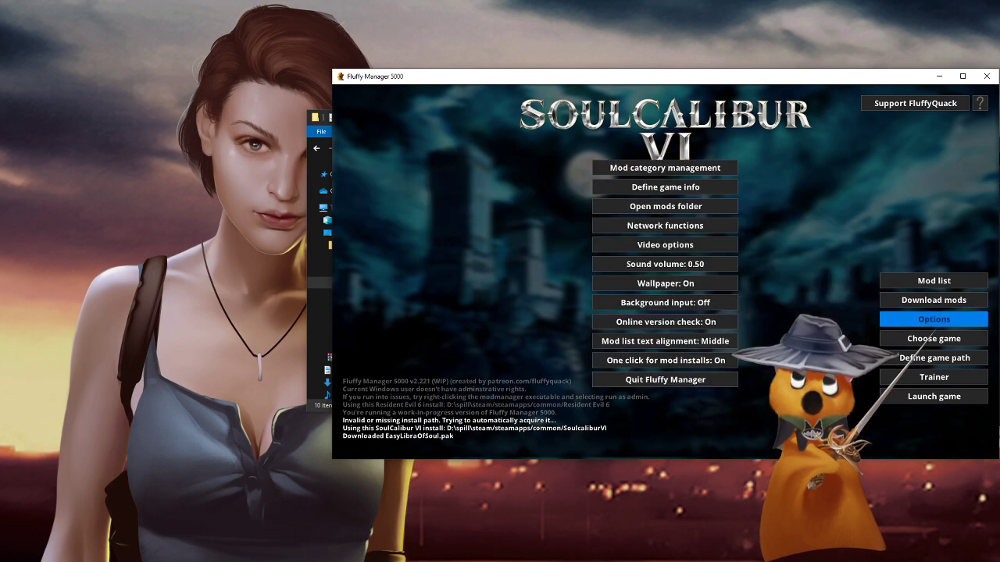
{"action": "left_click", "coordinate": [665, 206]}
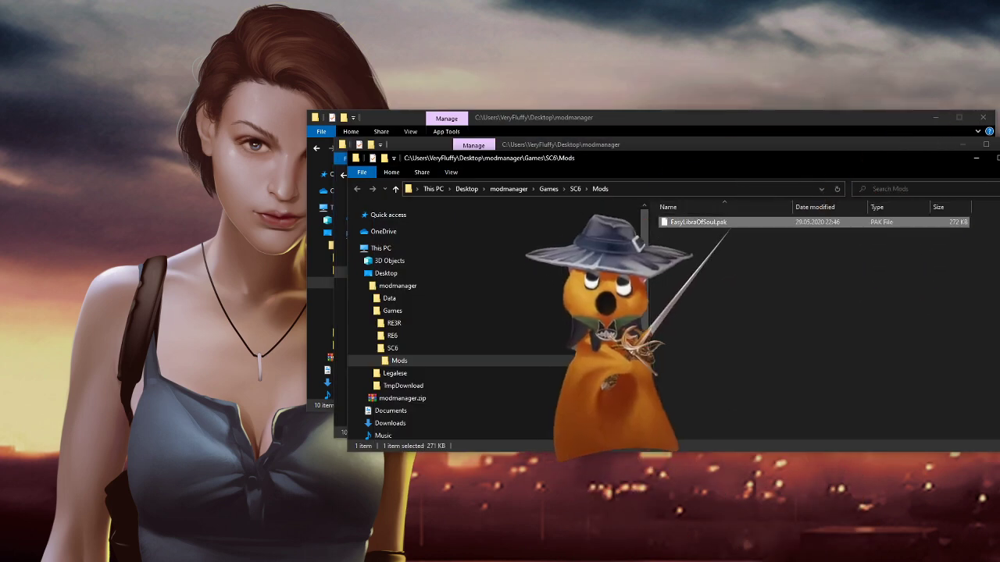
{"action": "left_click_drag", "start_coordinate": [698, 221], "coordinate": [723, 22]}
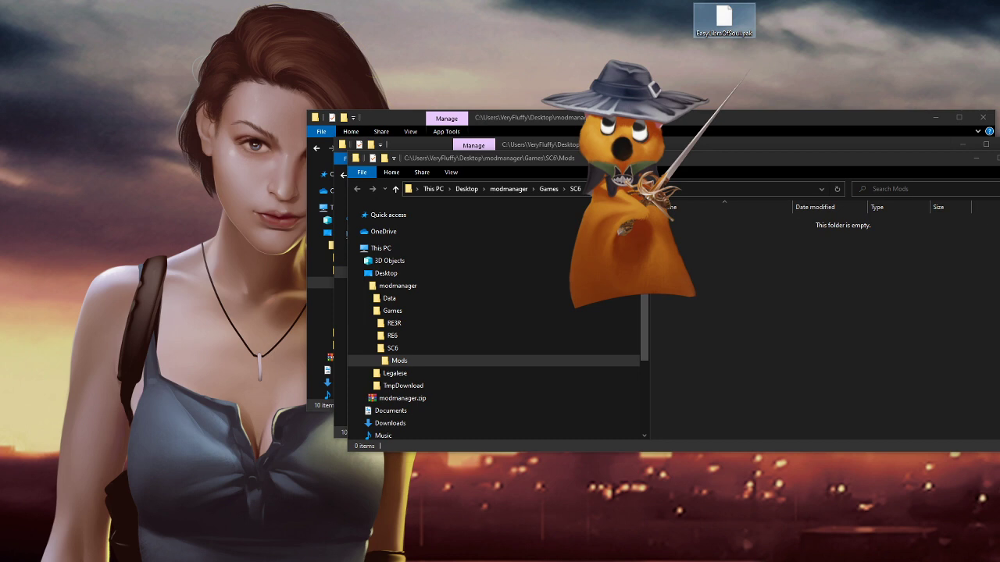
{"action": "key", "text": "alt+F4"}
{"action": "key", "text": "alt+F4"}
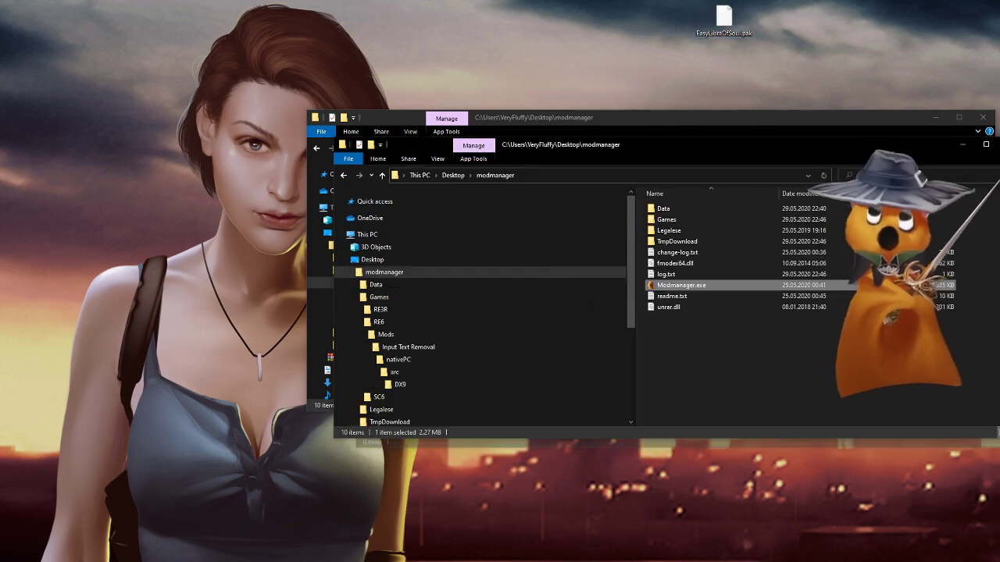
Add EasyLibraOfSoul.pak from the desktop to the mod manager, and try installing and uninstalling the Easy Libra of Soul mod
{"action": "double_click", "coordinate": [628, 258]}
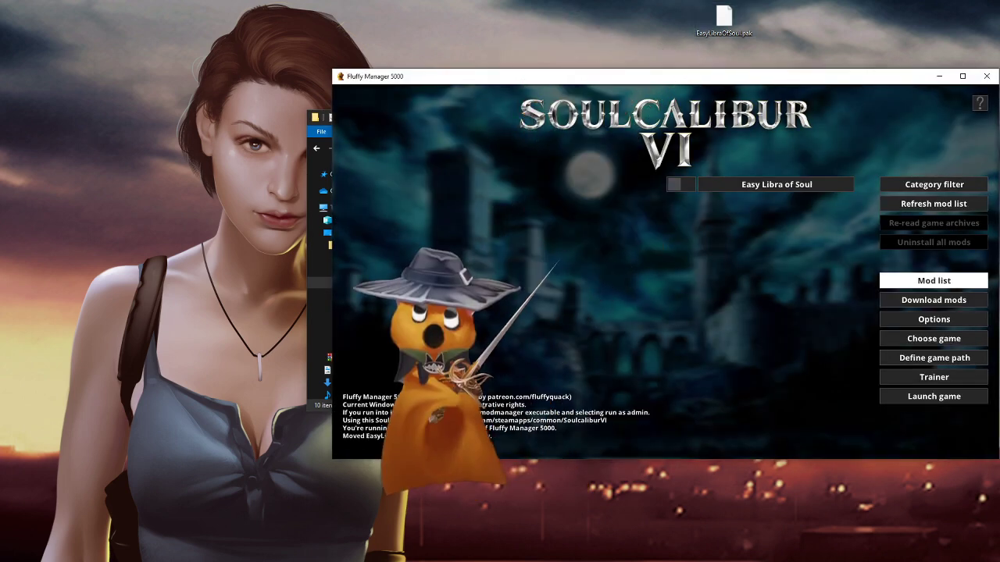
{"action": "left_click", "coordinate": [820, 184]}
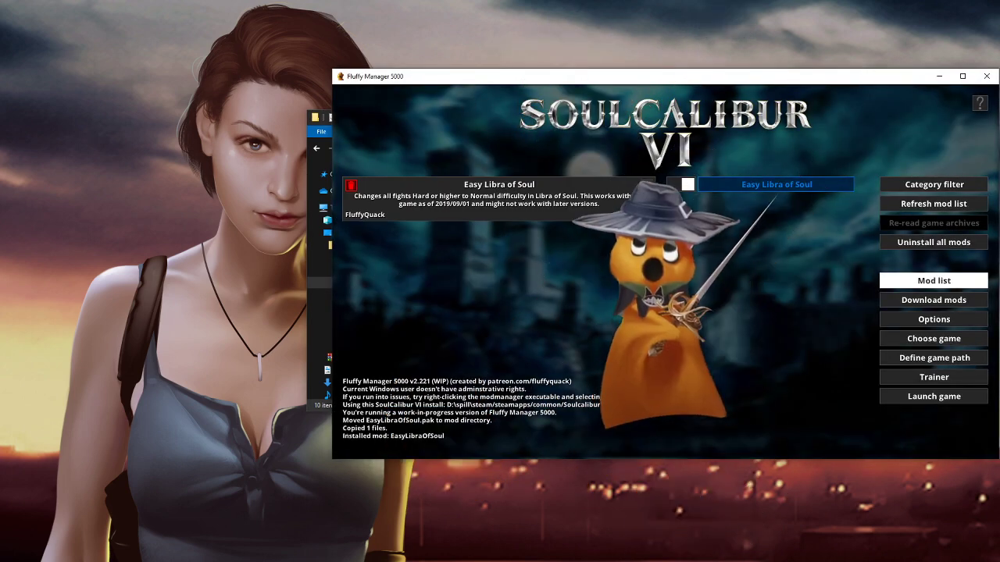
{"action": "left_click", "coordinate": [777, 184]}
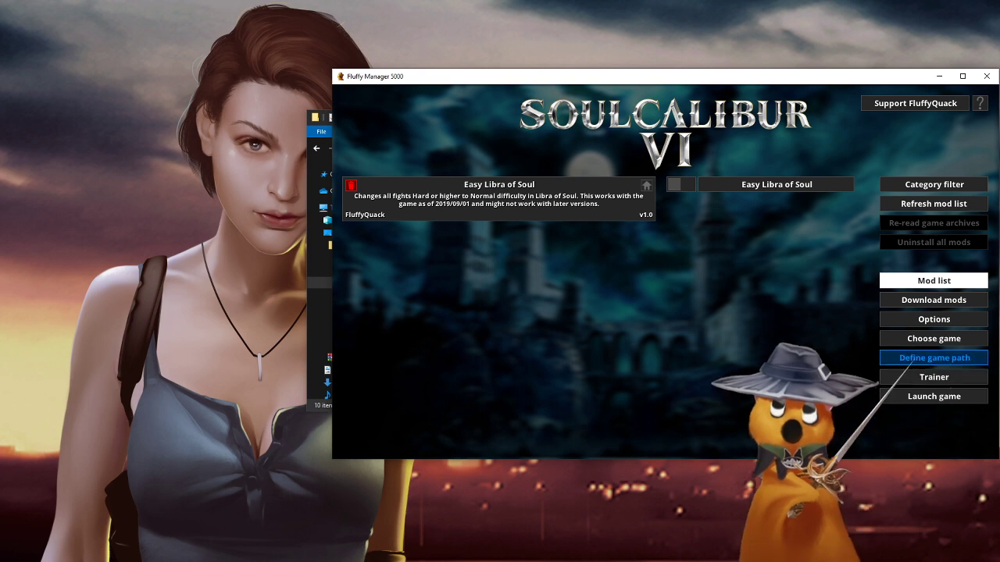
Switch the managed game back to Resident Evil 6
{"action": "left_click", "coordinate": [933, 339]}
{"action": "left_click", "coordinate": [663, 288]}
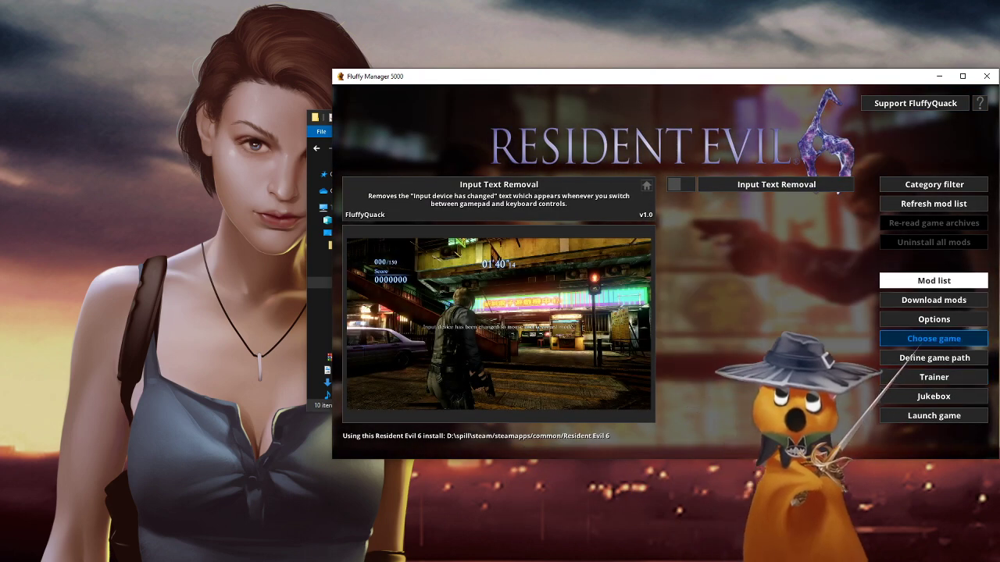
Switch the managed game to Resident Evil 2 Remake and back to Resident Evil 6
{"action": "left_click", "coordinate": [933, 338]}
{"action": "left_click", "coordinate": [663, 229]}
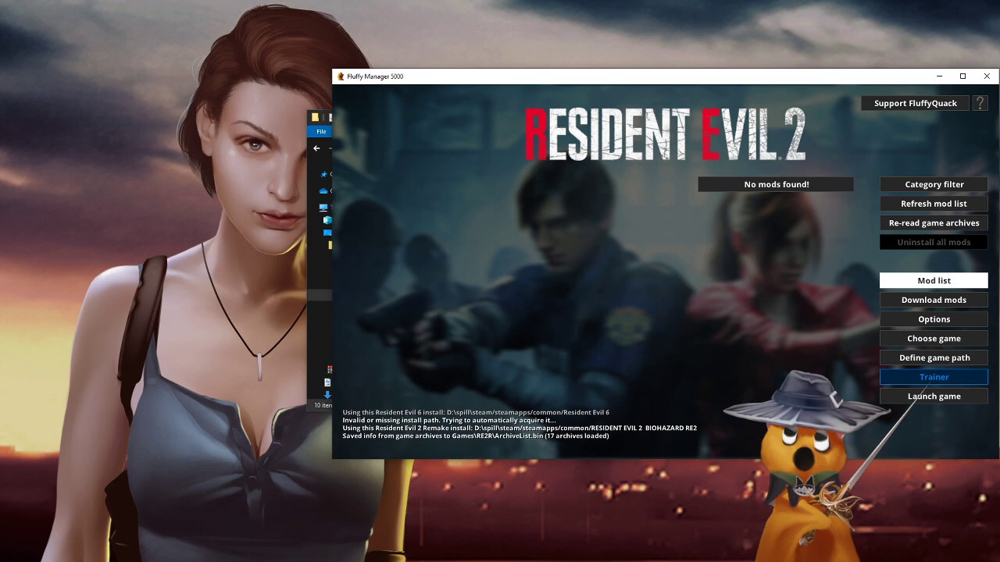
{"action": "left_click", "coordinate": [933, 338]}
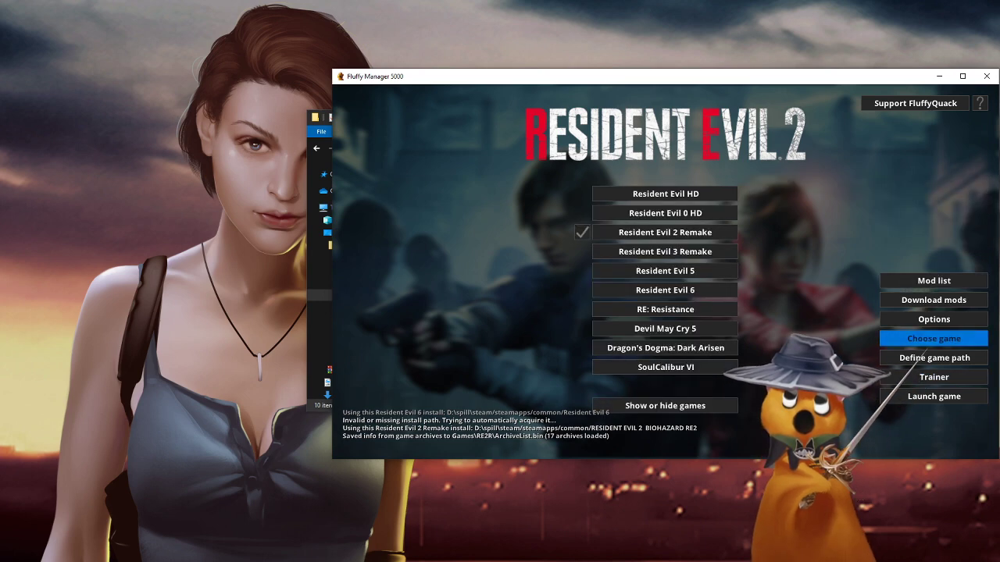
{"action": "left_click", "coordinate": [665, 290]}
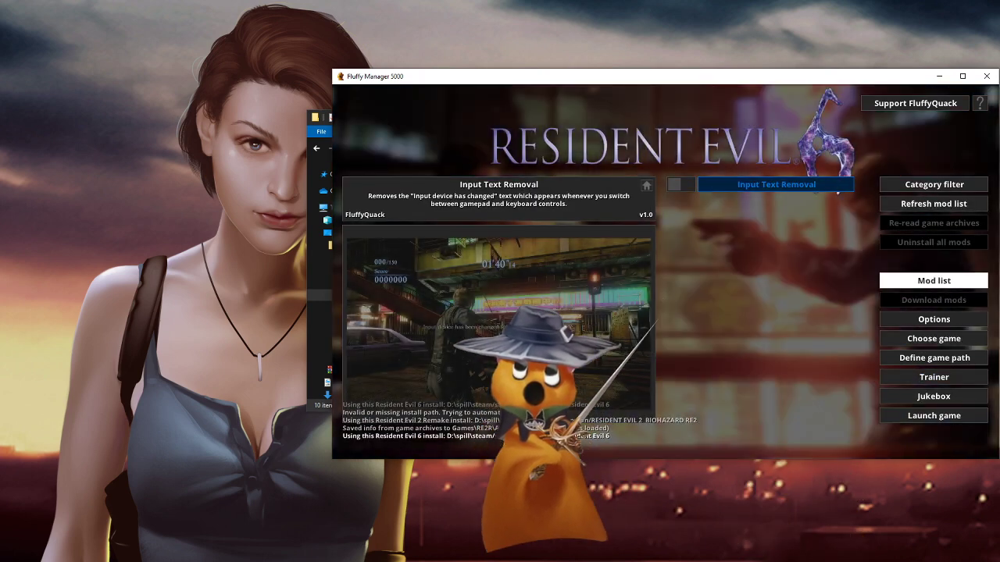
Open the Resident Evil 6 jukebox, play the Mercenaries track, and return to the start of the track list
{"action": "left_click", "coordinate": [933, 396]}
{"action": "scroll", "coordinate": [664, 348], "scroll_direction": "down", "scroll_amount": 4}
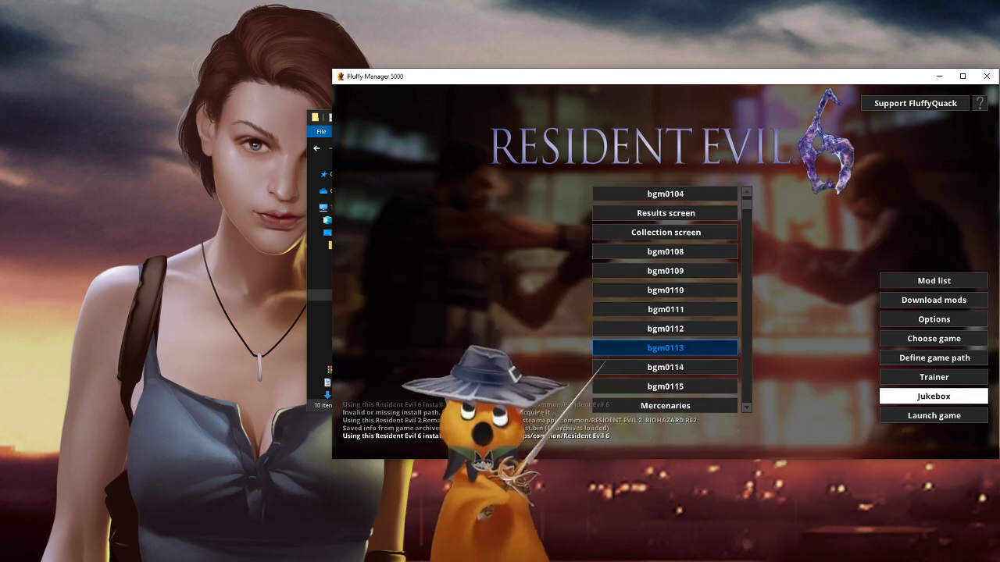
{"action": "left_click", "coordinate": [665, 309]}
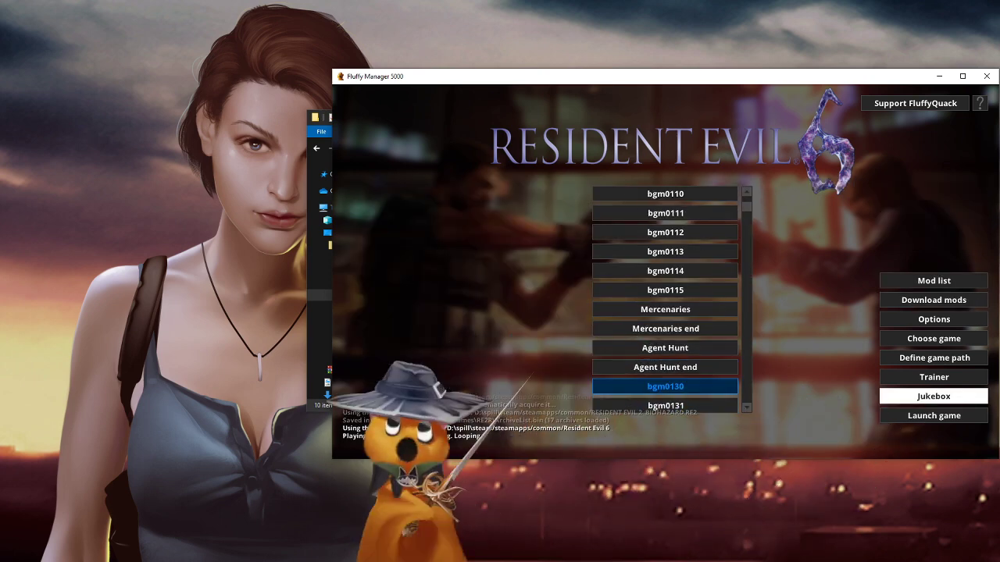
{"action": "scroll", "coordinate": [665, 367], "scroll_direction": "up", "scroll_amount": 4}
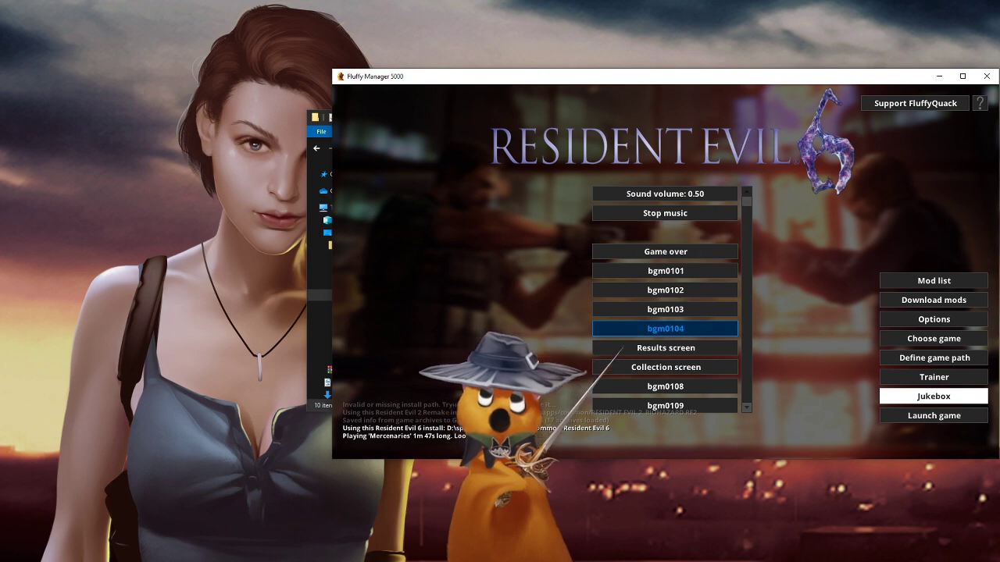
Switch the managed game to Resident Evil 3 Remake and from there to Dragon's Dogma: Dark Arisen
{"action": "left_click", "coordinate": [934, 338]}
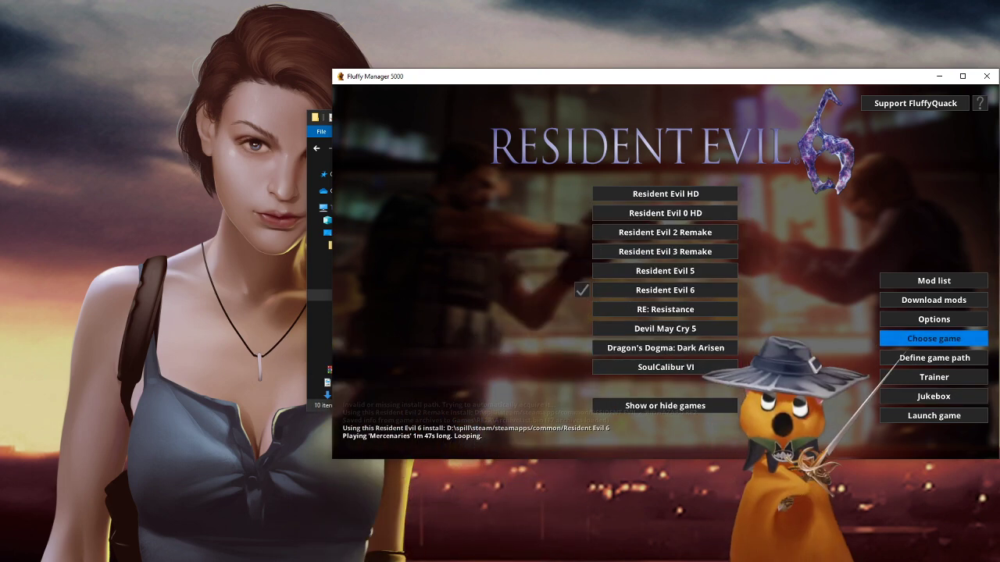
{"action": "left_click", "coordinate": [664, 251]}
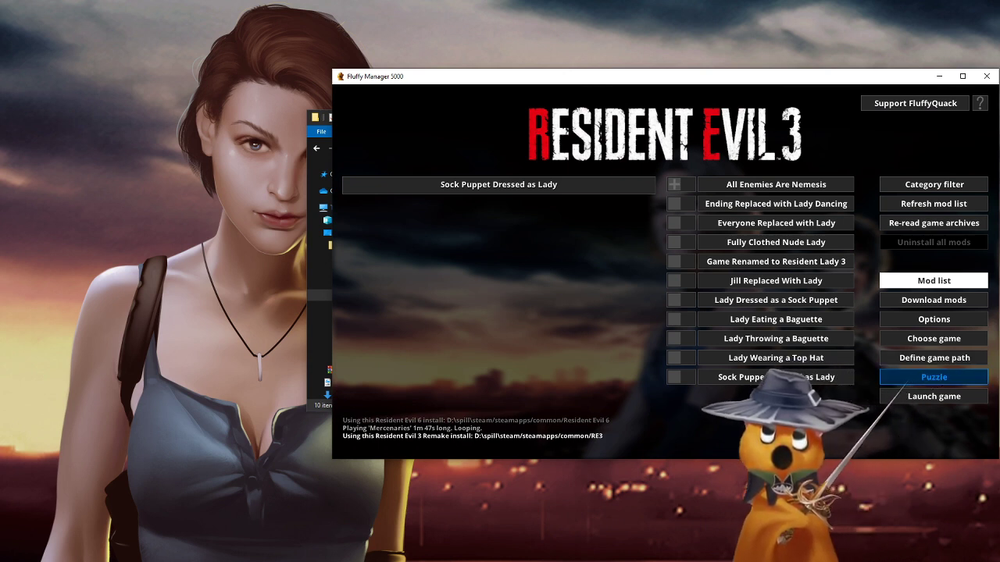
{"action": "left_click", "coordinate": [912, 342]}
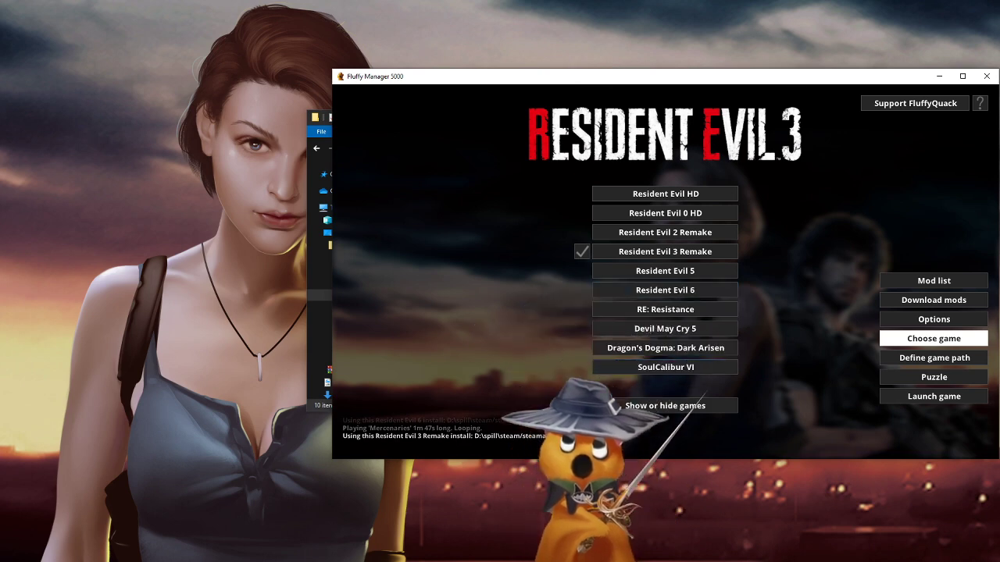
{"action": "left_click", "coordinate": [664, 348]}
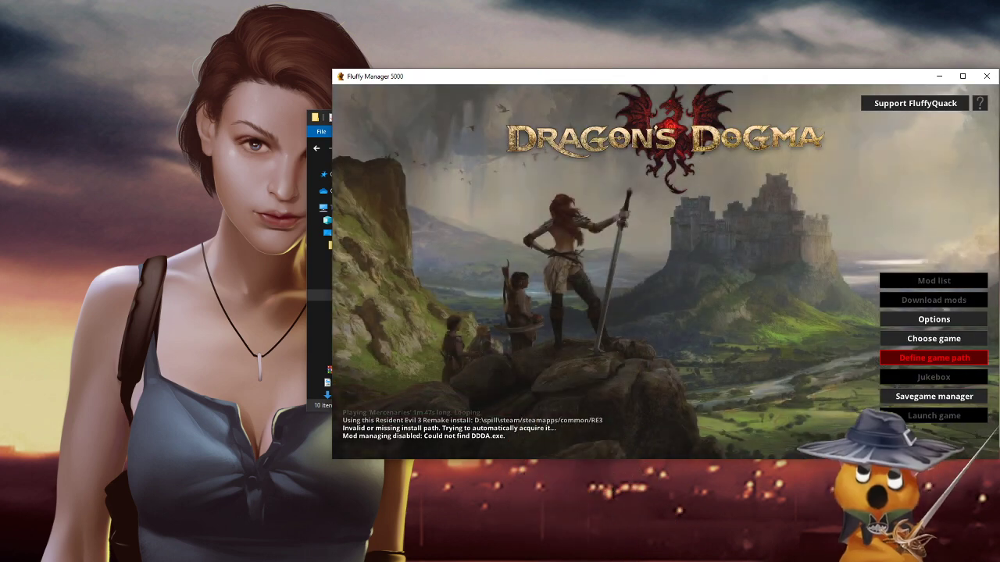